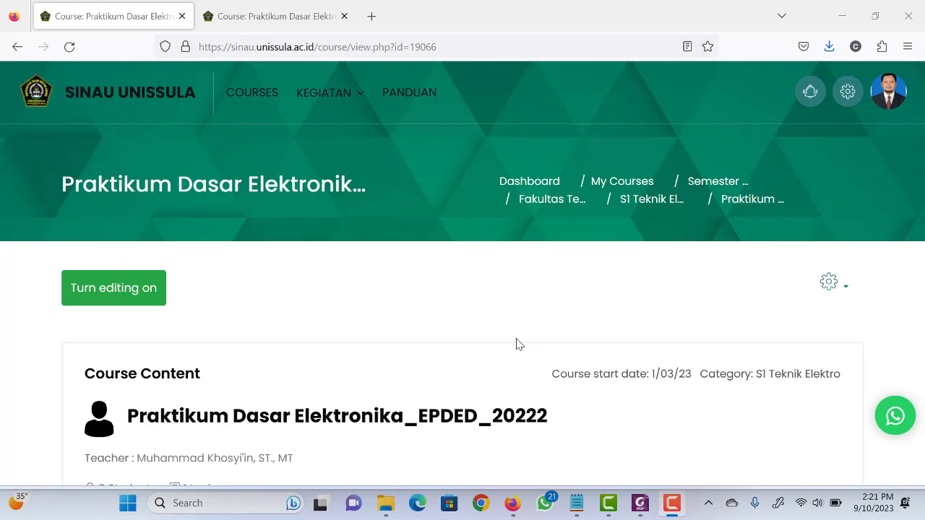
{"action": "scroll", "coordinate": [516, 344], "scroll_direction": "down", "scroll_amount": 2}
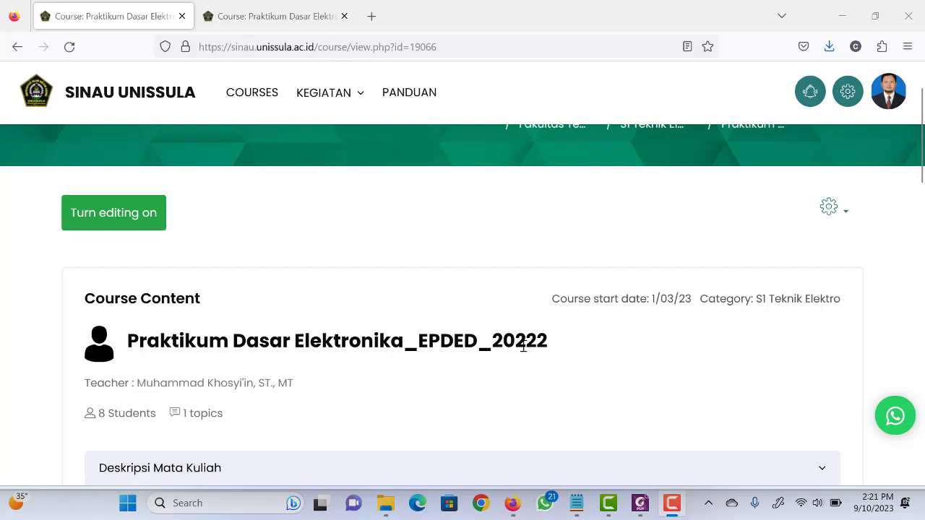
{"action": "scroll", "coordinate": [524, 347], "scroll_direction": "up", "scroll_amount": 2}
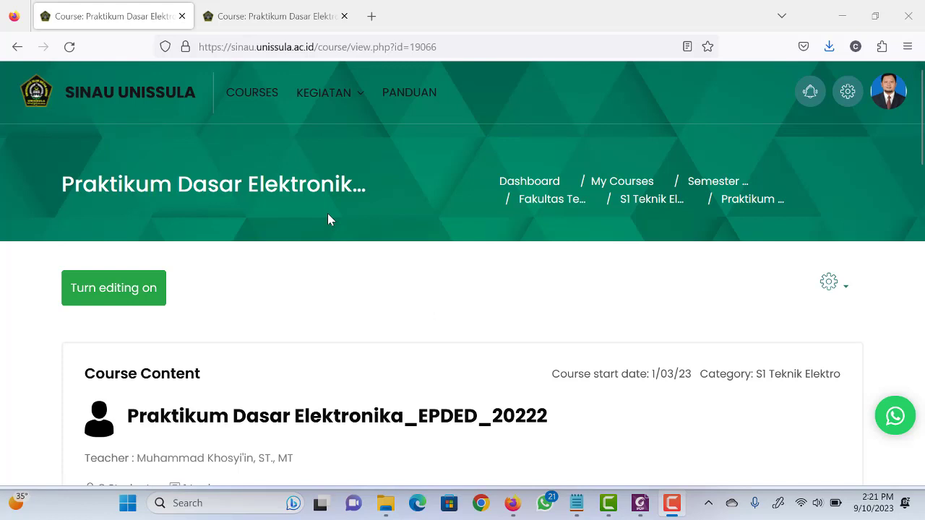
{"action": "scroll", "coordinate": [390, 329], "scroll_direction": "down", "scroll_amount": 4}
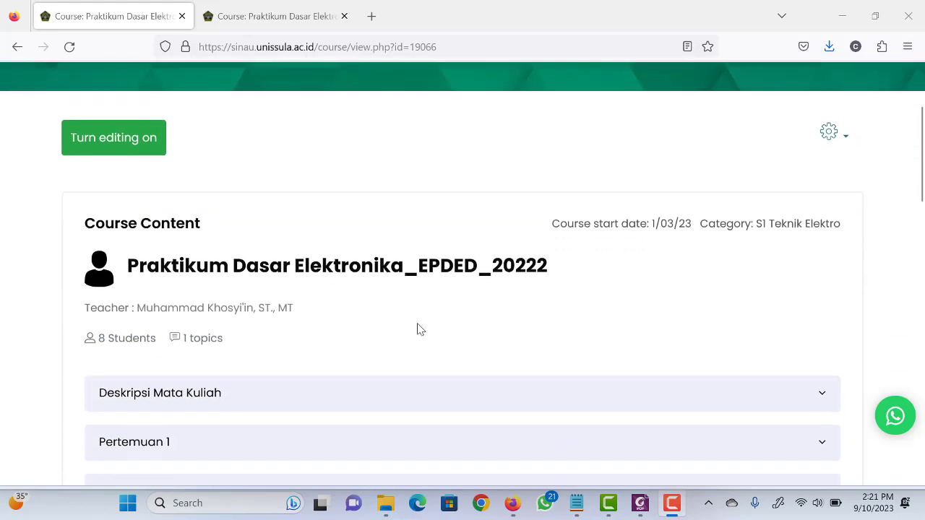
{"action": "scroll", "coordinate": [469, 304], "scroll_direction": "up", "scroll_amount": 4}
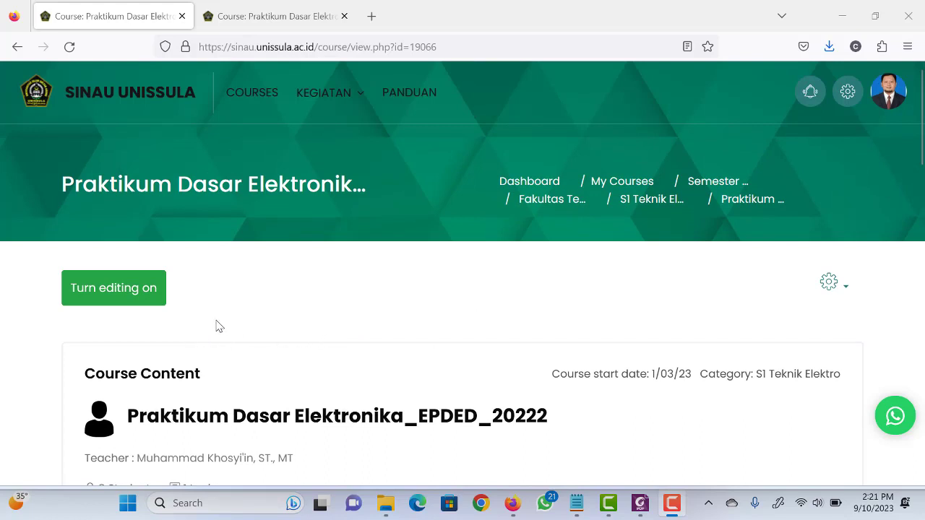
Turn on editing for the course and expand the UJIAN TENGAH SEMESTER section.
{"action": "left_click", "coordinate": [137, 303]}
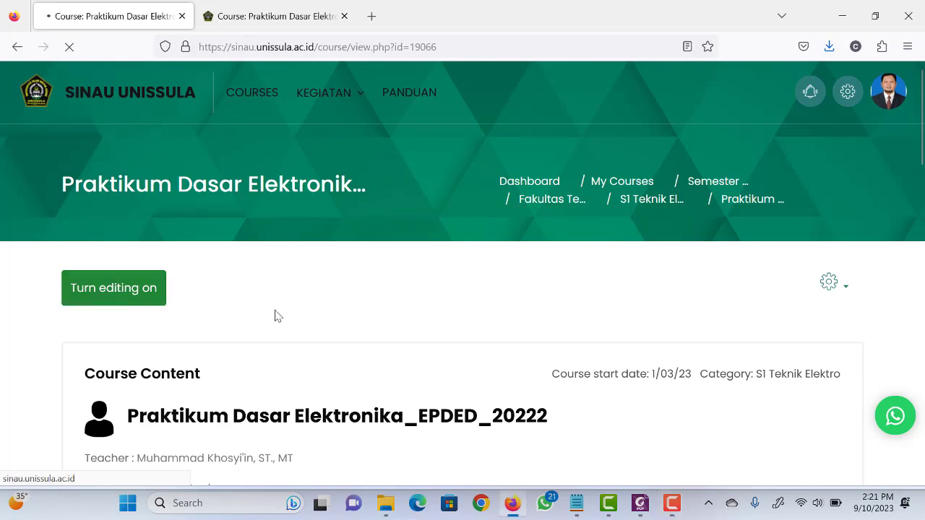
{"action": "scroll", "coordinate": [289, 325], "scroll_direction": "down", "scroll_amount": 1}
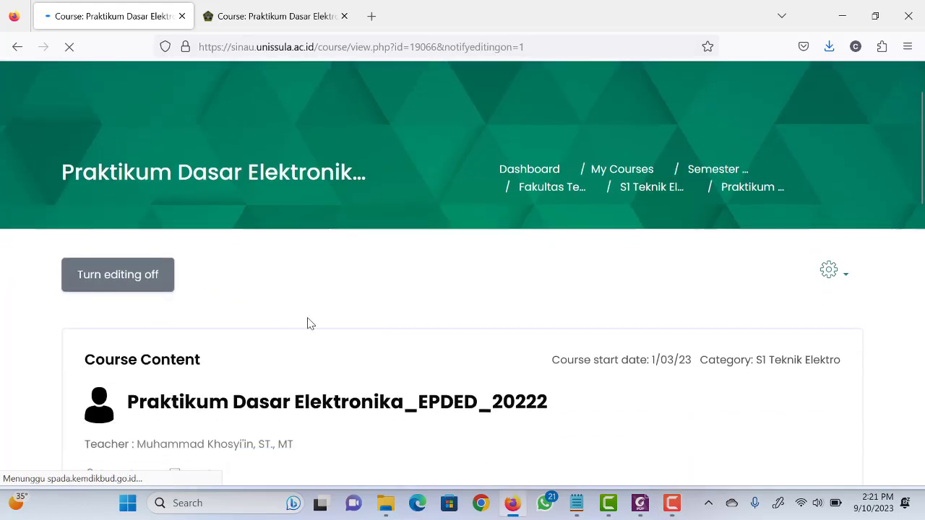
{"action": "scroll", "coordinate": [217, 289], "scroll_direction": "down", "scroll_amount": 1}
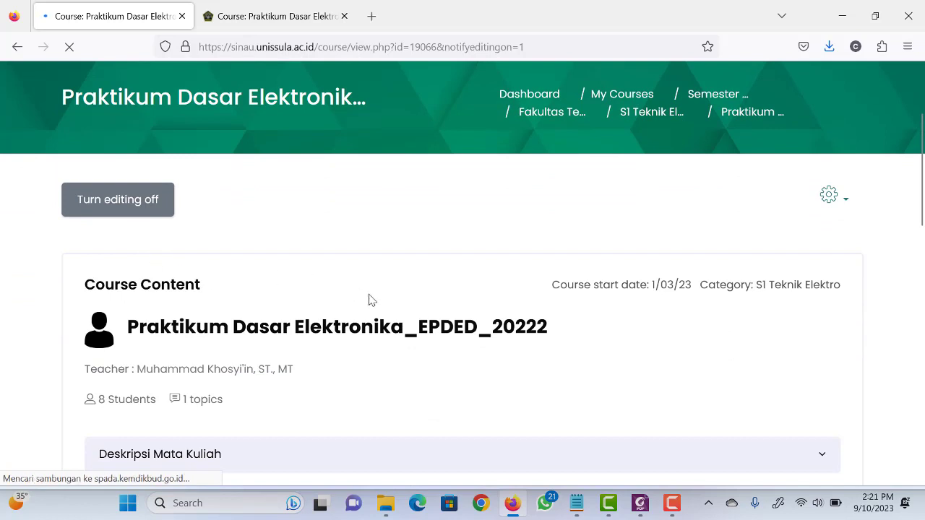
{"action": "scroll", "coordinate": [425, 323], "scroll_direction": "down", "scroll_amount": 2}
{"action": "scroll", "coordinate": [434, 329], "scroll_direction": "down", "scroll_amount": 4}
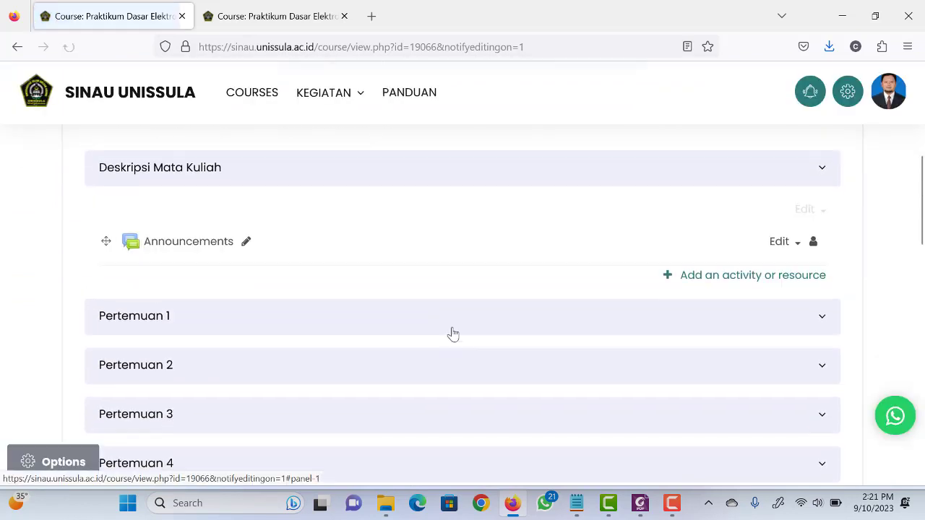
{"action": "scroll", "coordinate": [460, 339], "scroll_direction": "down", "scroll_amount": 1}
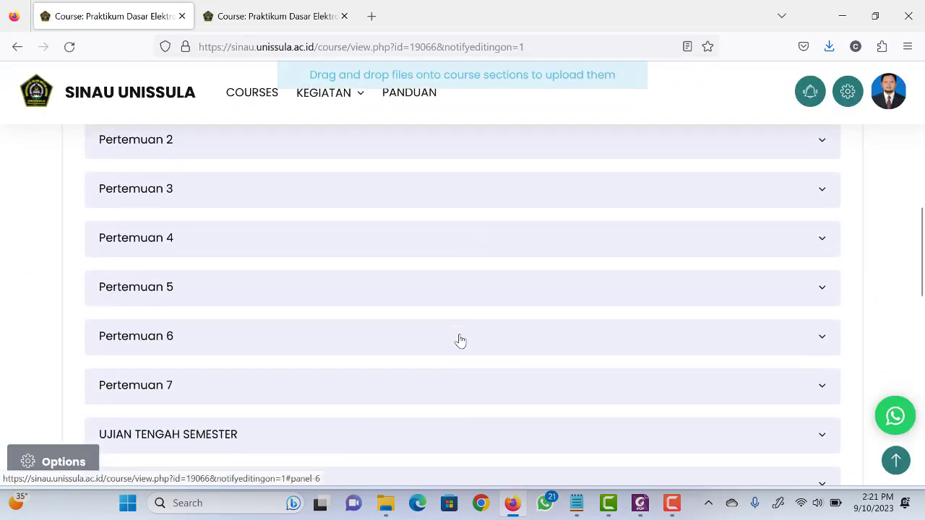
{"action": "scroll", "coordinate": [469, 346], "scroll_direction": "down", "scroll_amount": 2}
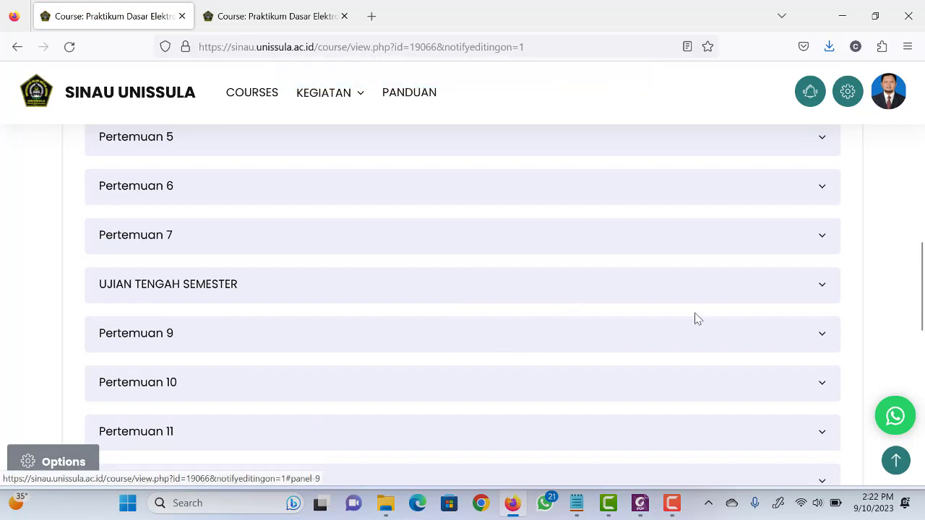
{"action": "scroll", "coordinate": [759, 298], "scroll_direction": "down", "scroll_amount": 1}
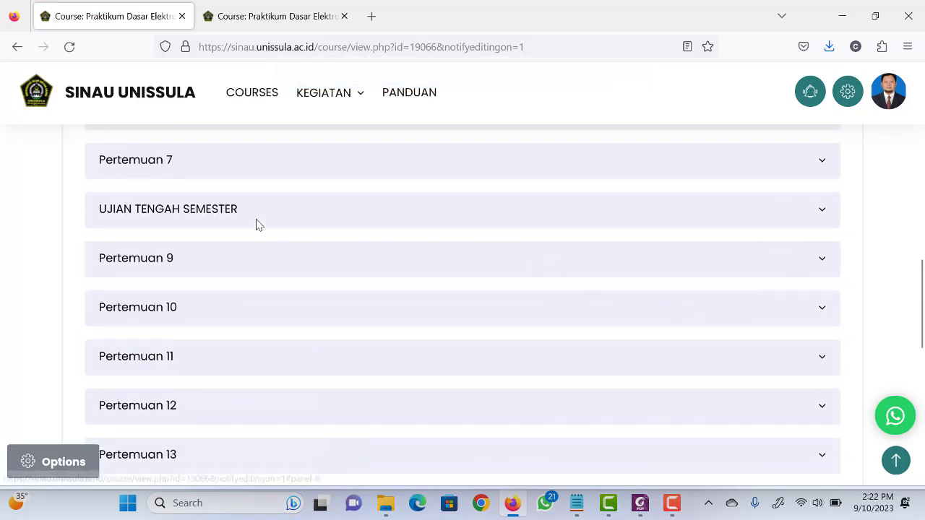
{"action": "left_click", "coordinate": [790, 213]}
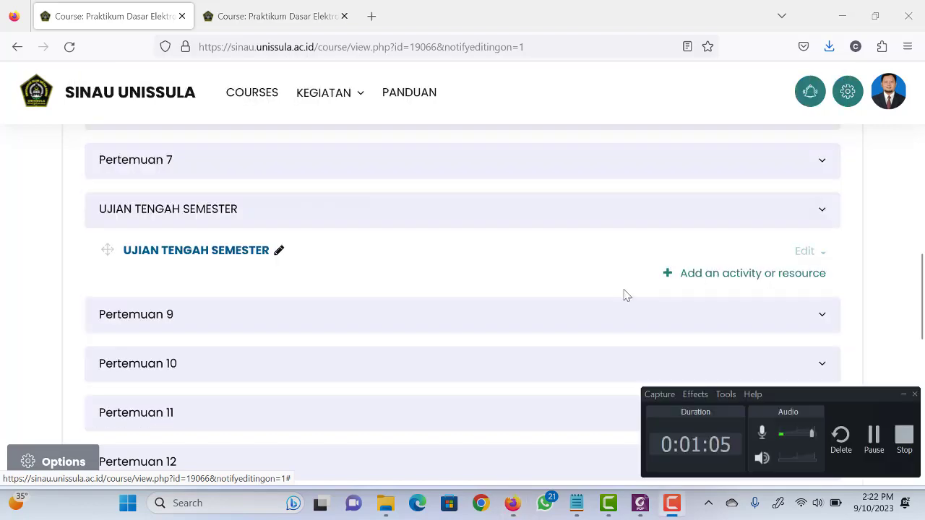
Switch to the Contoh Soal Pilihan Ganda text file and examine the spacing after the option letters and ANSWER label in the first question.
{"action": "key", "text": "alt+Tab"}
{"action": "key", "text": "alt+Tab"}
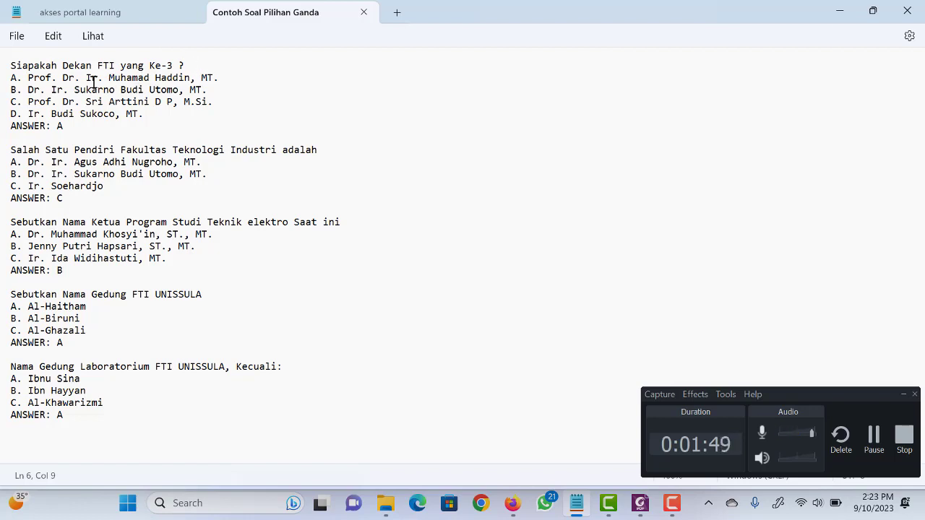
{"action": "left_click", "coordinate": [28, 78]}
{"action": "key", "text": "Left"}
{"action": "key", "text": "Left"}
{"action": "key", "text": "Right"}
{"action": "key", "text": "Right"}
{"action": "key", "text": "shift+Left"}
{"action": "key", "text": "Down"}
{"action": "key", "text": "Left"}
{"action": "key", "text": "Right"}
{"action": "key", "text": "shift+Right"}
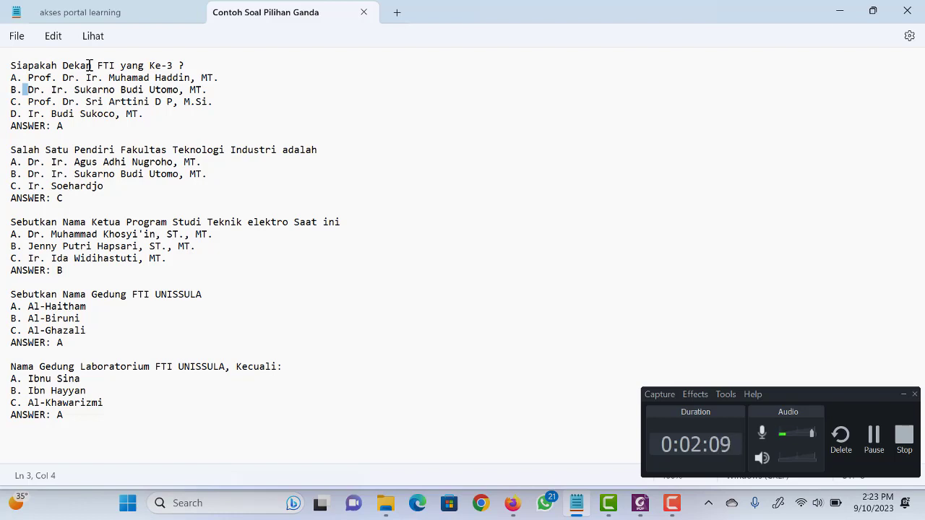
{"action": "key", "text": "Down"}
{"action": "key", "text": "Down"}
{"action": "key", "text": "Left"}
{"action": "key", "text": "Right"}
{"action": "key", "text": "Right"}
{"action": "key", "text": "Right"}
{"action": "key", "text": "Right"}
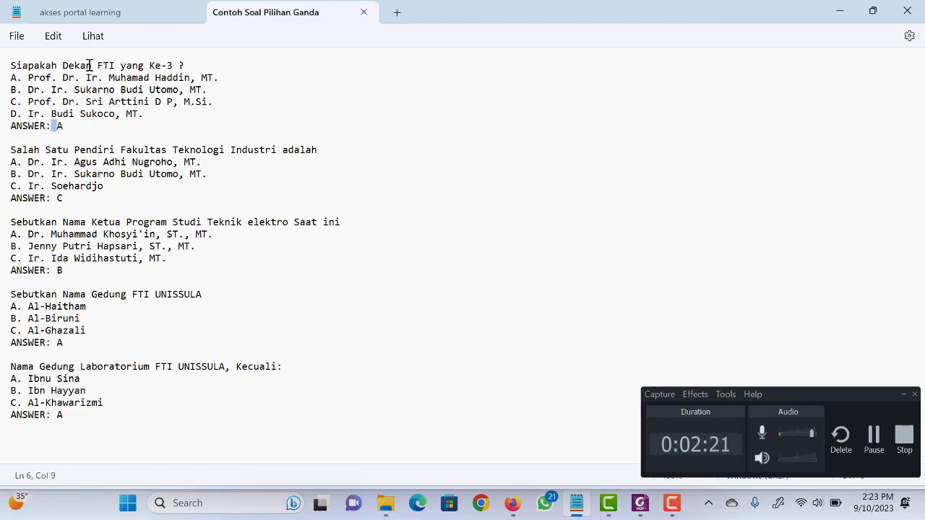
{"action": "key", "text": "Right"}
Examine how the question line and the lettered options of the second question are laid out.
{"action": "key", "text": "Down"}
{"action": "key", "text": "Down"}
{"action": "key", "text": "Down"}
{"action": "key", "text": "Left"}
{"action": "key", "text": "Left"}
{"action": "key", "text": "Left"}
{"action": "key", "text": "Left"}
{"action": "key", "text": "Left"}
{"action": "key", "text": "Left"}
{"action": "key", "text": "Left"}
{"action": "key", "text": "Left"}
{"action": "key", "text": "Left"}
{"action": "key", "text": "shift+Right"}
{"action": "key", "text": "shift+Right"}
{"action": "key", "text": "shift+Right"}
{"action": "key", "text": "Right"}
{"action": "key", "text": "Left"}
{"action": "key", "text": "Home"}
{"action": "key", "text": "Right"}
{"action": "key", "text": "Right"}
{"action": "key", "text": "Down"}
{"action": "key", "text": "Left"}
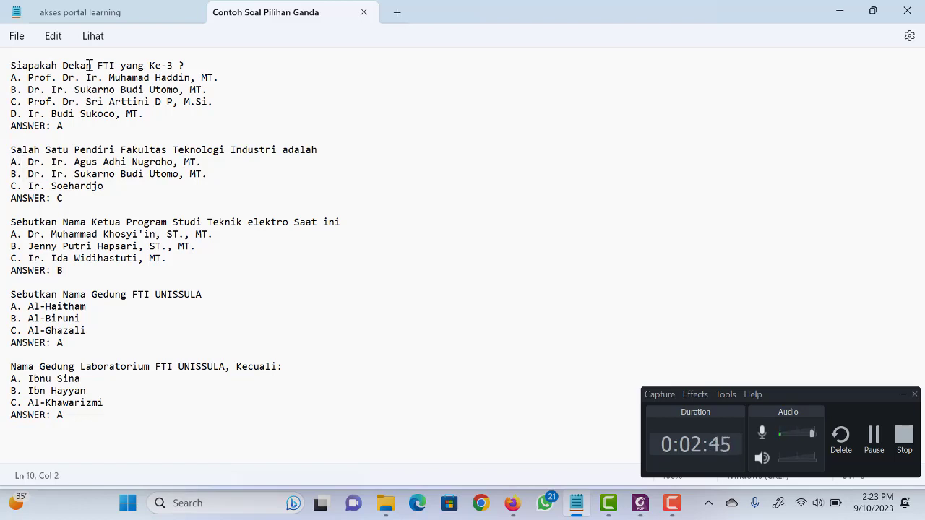
Examine the capitalised ANSWER label, its colon and the spacing before the answer letter in the second question.
{"action": "key", "text": "Down"}
{"action": "key", "text": "Down"}
{"action": "key", "text": "Left"}
{"action": "key", "text": "shift+Right"}
{"action": "key", "text": "shift+Right"}
{"action": "key", "text": "shift+Right"}
{"action": "key", "text": "shift+Right"}
{"action": "key", "text": "shift+Right"}
{"action": "key", "text": "shift+Right"}
{"action": "key", "text": "shift+Right"}
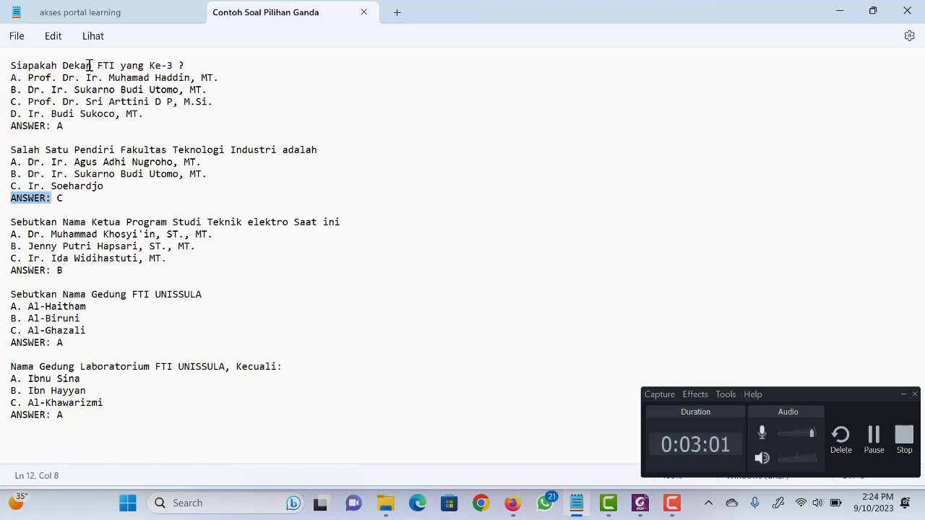
{"action": "key", "text": "Left"}
{"action": "key", "text": "Right"}
{"action": "key", "text": "Right"}
{"action": "key", "text": "Right"}
{"action": "key", "text": "Right"}
{"action": "key", "text": "Right"}
{"action": "key", "text": "Right"}
{"action": "key", "text": "Right"}
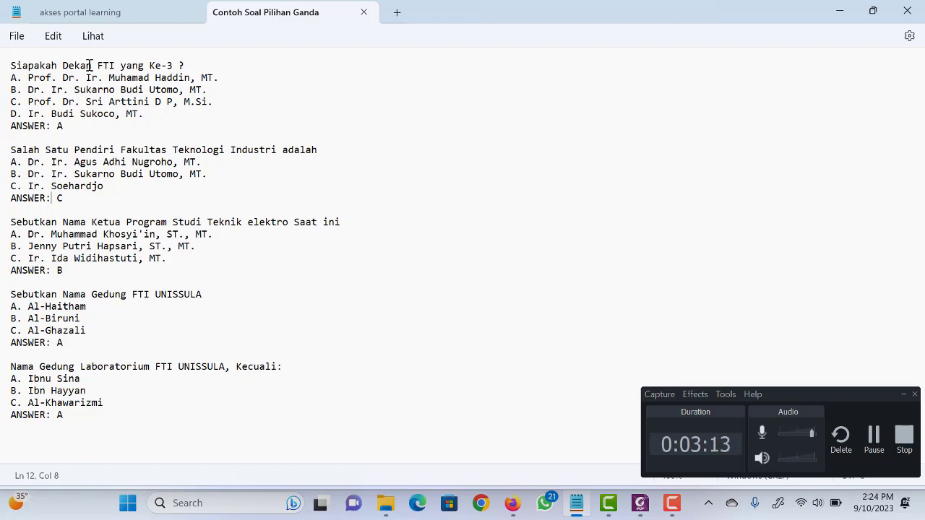
Save the question list as the UTF-8 text document Contoh Soal Pilihan Ganda, replacing the existing file.
{"action": "left_click", "coordinate": [903, 395]}
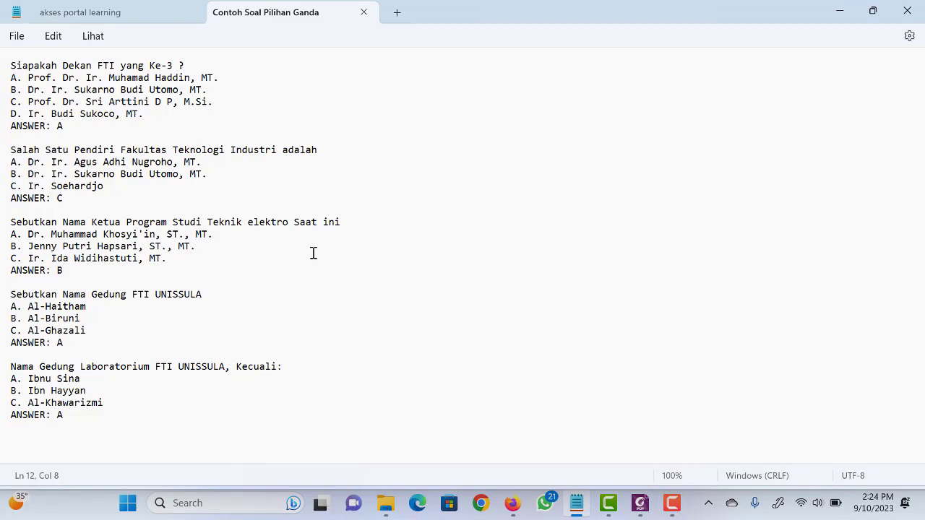
{"action": "left_click", "coordinate": [19, 43]}
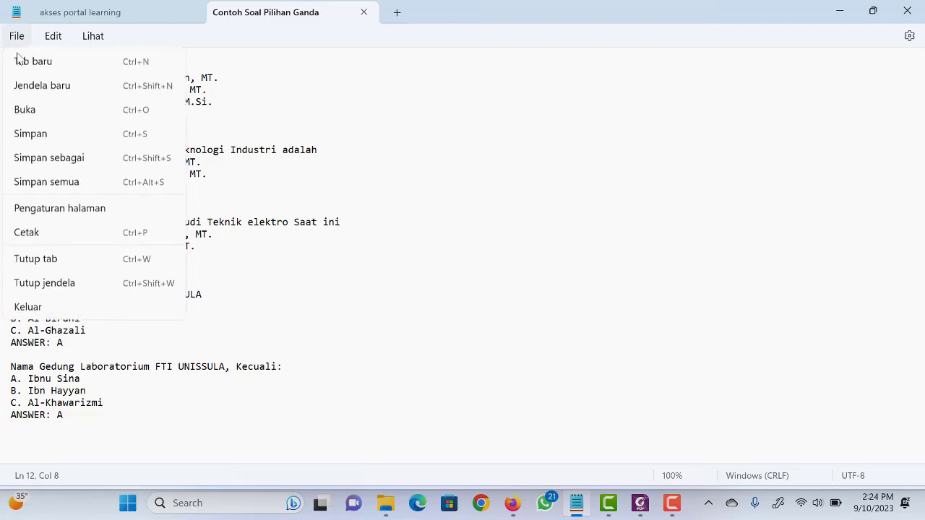
{"action": "left_click", "coordinate": [52, 164]}
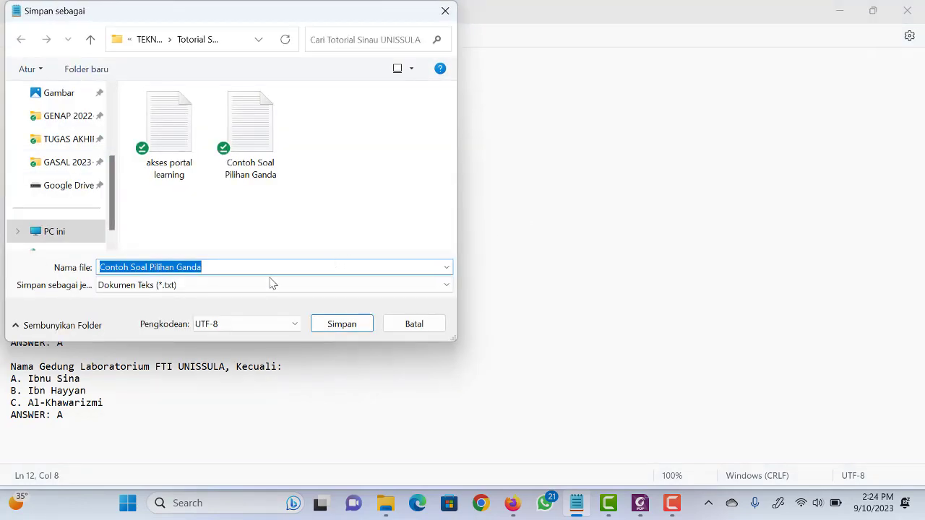
{"action": "left_click", "coordinate": [347, 327]}
{"action": "left_click", "coordinate": [498, 253]}
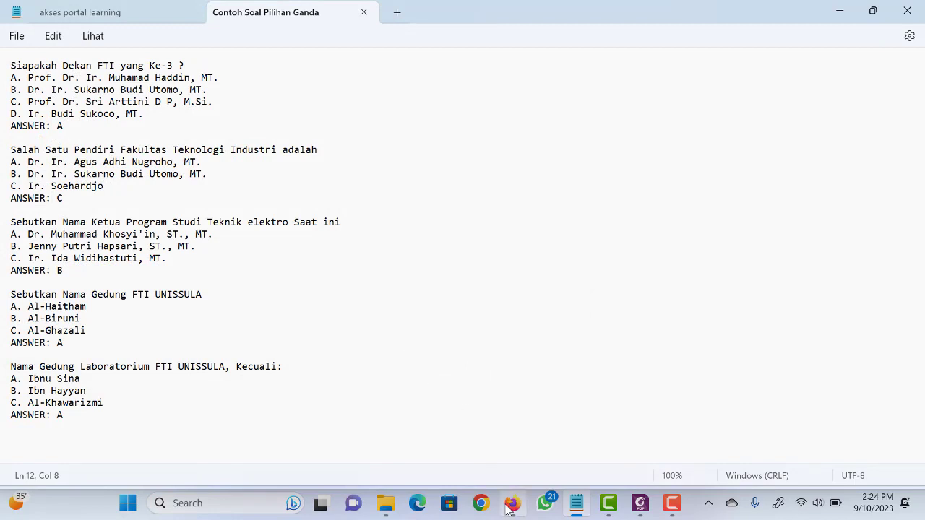
Switch back to the course page in Firefox and add a Quiz activity to the UJIAN TENGAH SEMESTER section.
{"action": "left_click", "coordinate": [506, 462]}
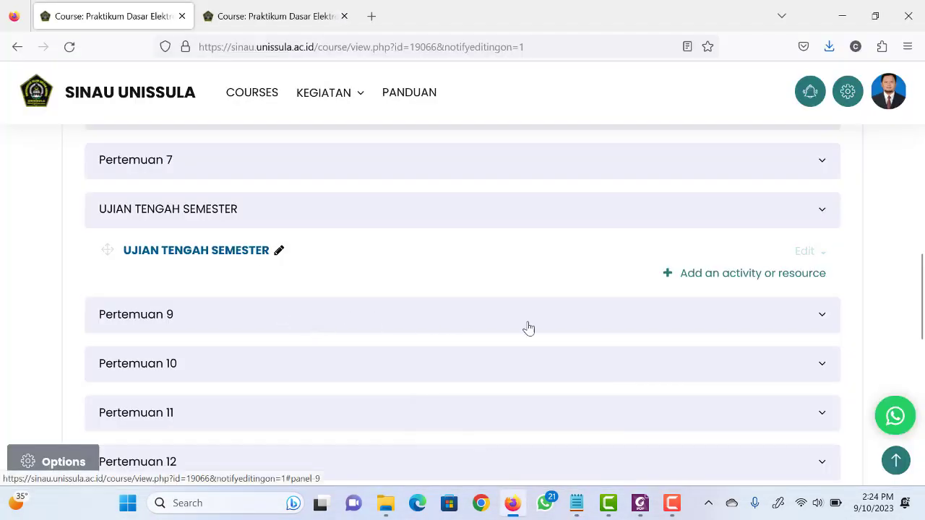
{"action": "left_click", "coordinate": [699, 278]}
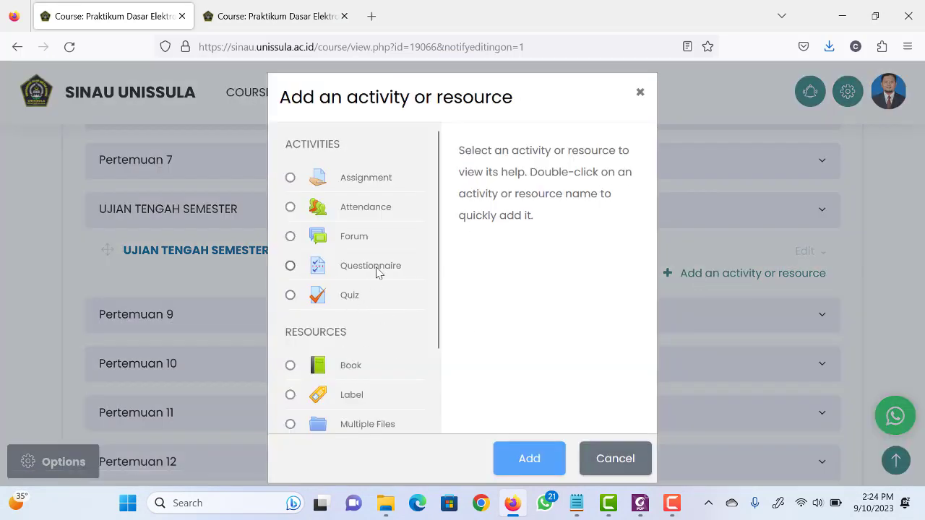
{"action": "left_click", "coordinate": [351, 298]}
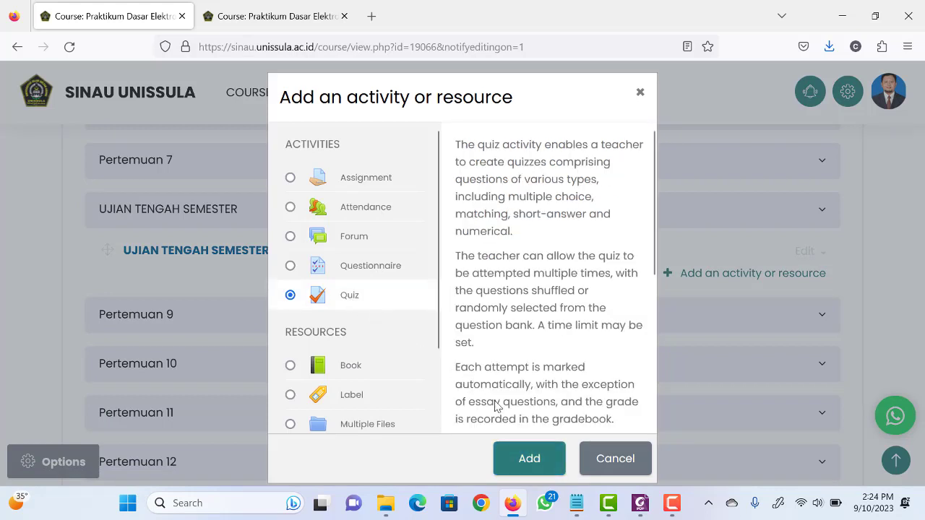
{"action": "scroll", "coordinate": [520, 405], "scroll_direction": "down", "scroll_amount": 2}
{"action": "left_click", "coordinate": [542, 455]}
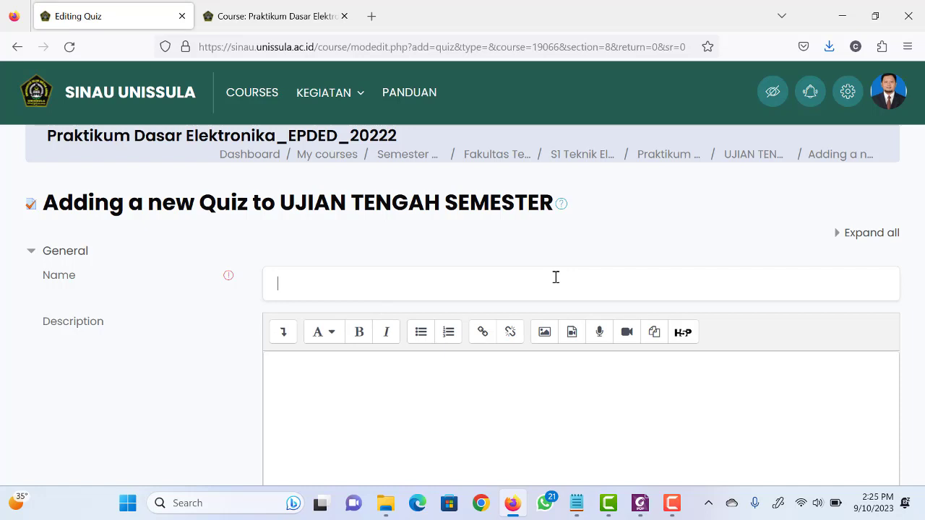
Name the quiz "Kuis Latihan 1" and enter the description "Silahkan mengerjakan Soal berikut".
{"action": "type", "text": "Kuis Latihan 1"}
{"action": "scroll", "coordinate": [524, 263], "scroll_direction": "down", "scroll_amount": 3}
{"action": "left_click", "coordinate": [524, 261]}
{"action": "type", "text": "Sila"}
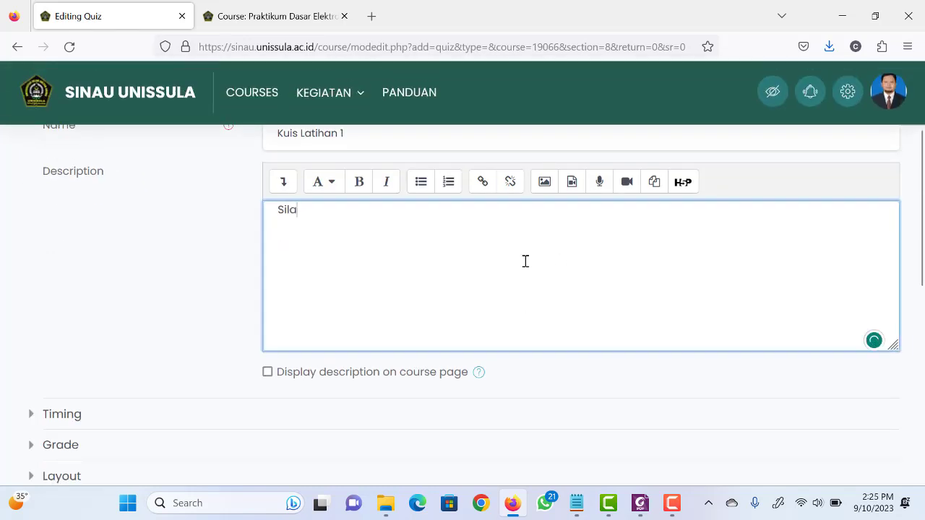
{"action": "type", "text": "hkan mengerjaan"}
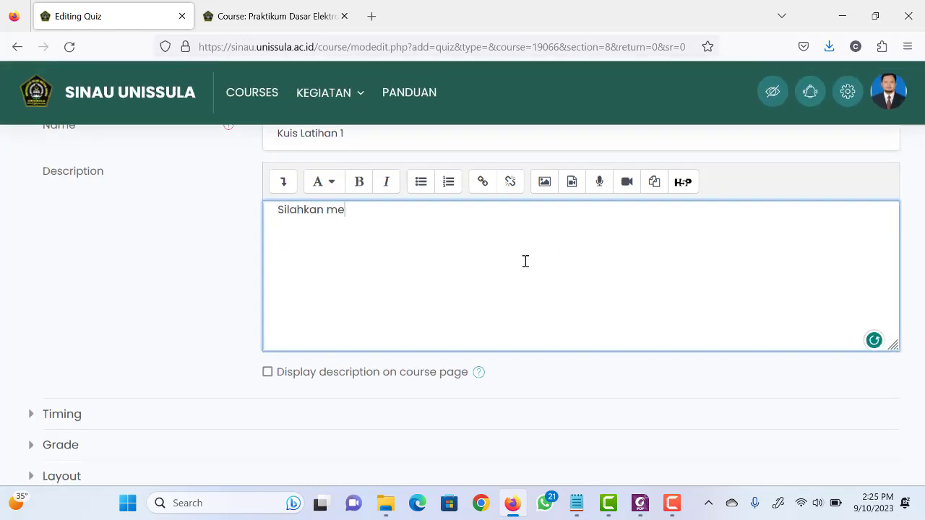
{"action": "key", "text": "BackSpace"}
{"action": "key", "text": "BackSpace"}
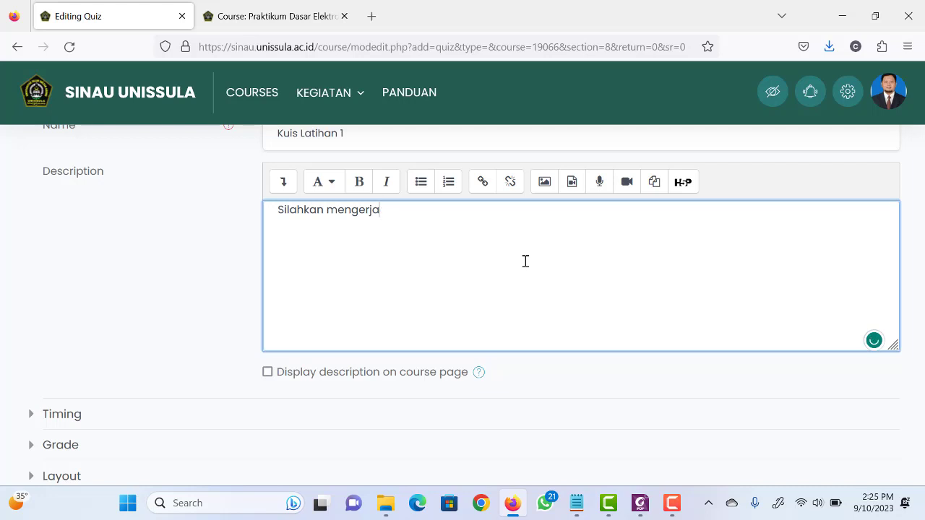
{"action": "type", "text": "kan Soal berikut"}
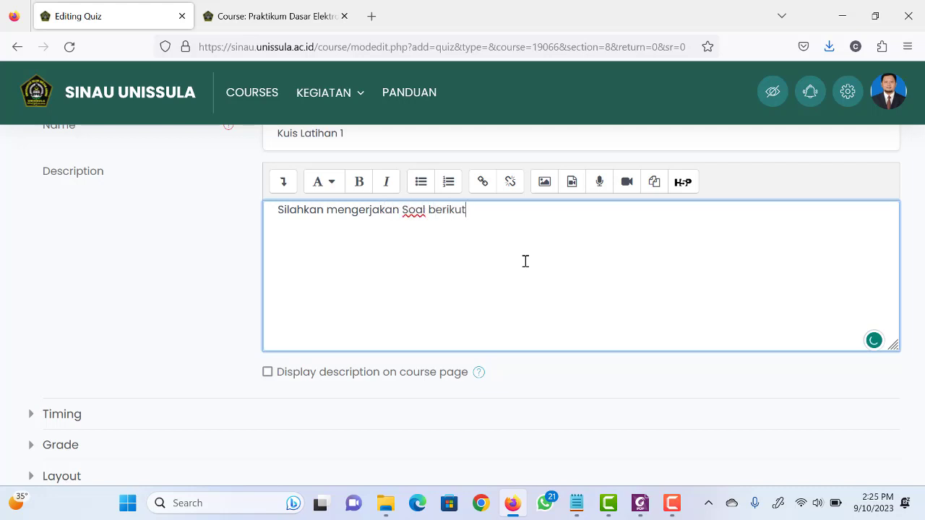
Enable the quiz's opening date in the Timing settings and set it to 10 September 2023 at 09:00.
{"action": "scroll", "coordinate": [506, 279], "scroll_direction": "down", "scroll_amount": 2}
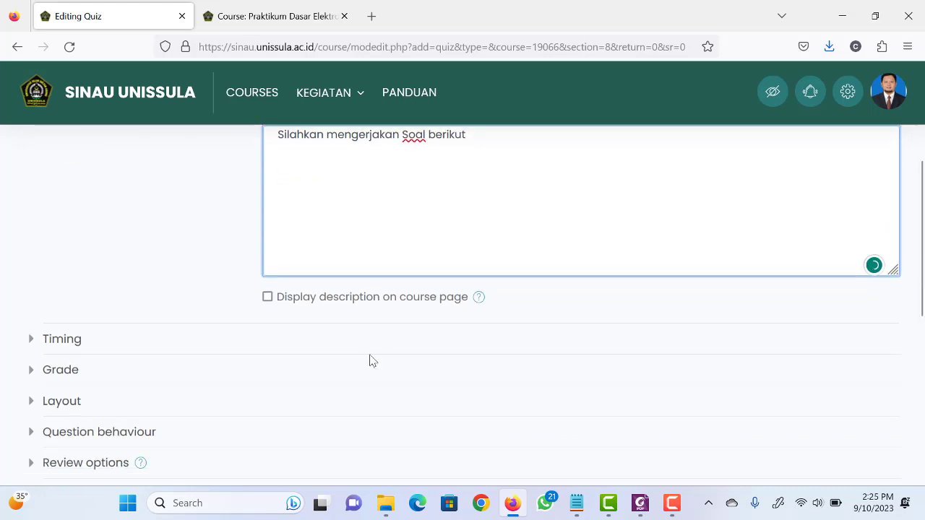
{"action": "left_click", "coordinate": [62, 341]}
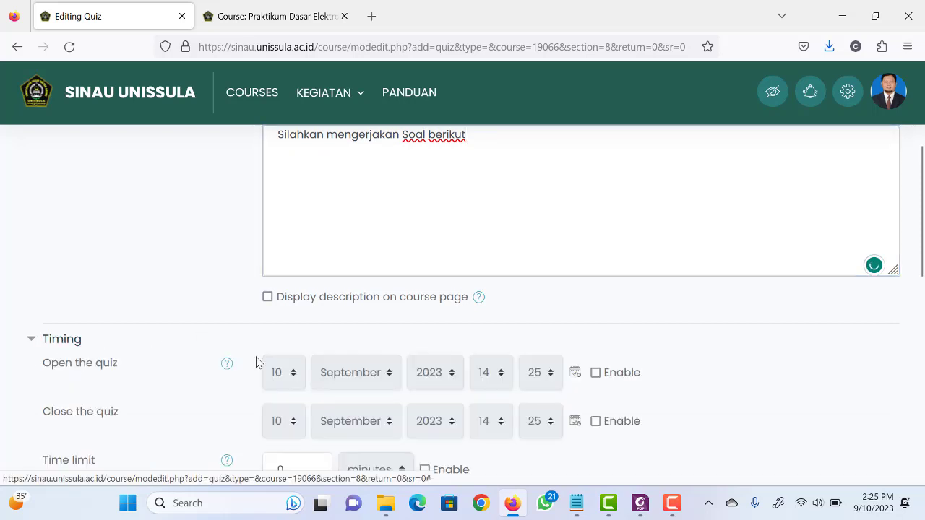
{"action": "scroll", "coordinate": [374, 362], "scroll_direction": "down", "scroll_amount": 3}
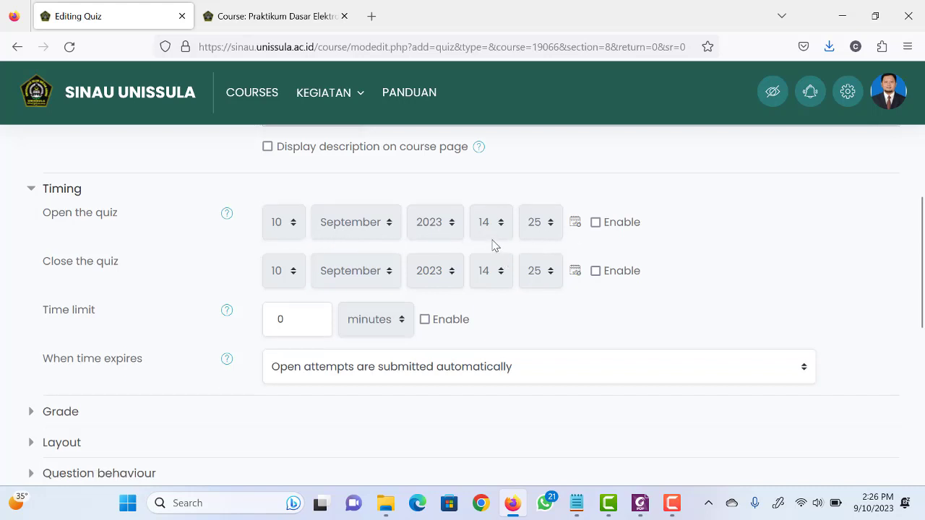
{"action": "left_click", "coordinate": [596, 222]}
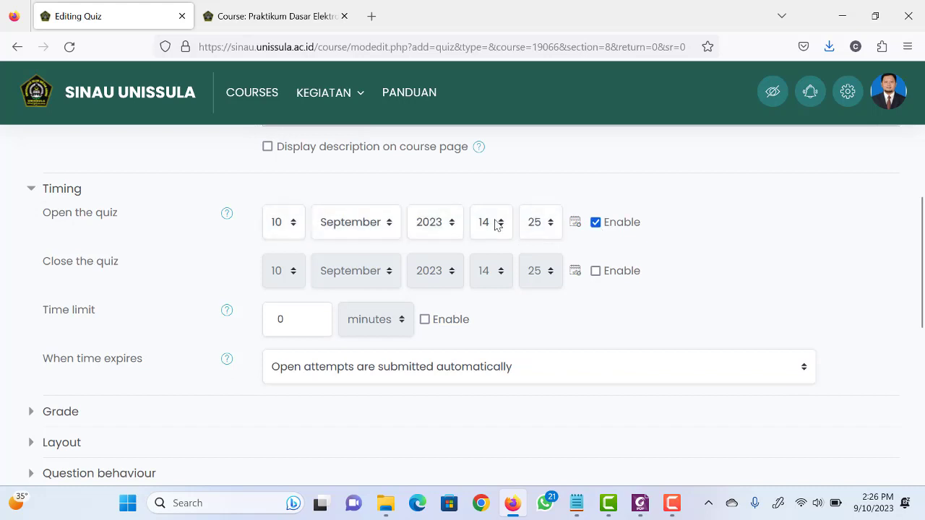
{"action": "left_click", "coordinate": [496, 226]}
{"action": "left_click", "coordinate": [492, 373]}
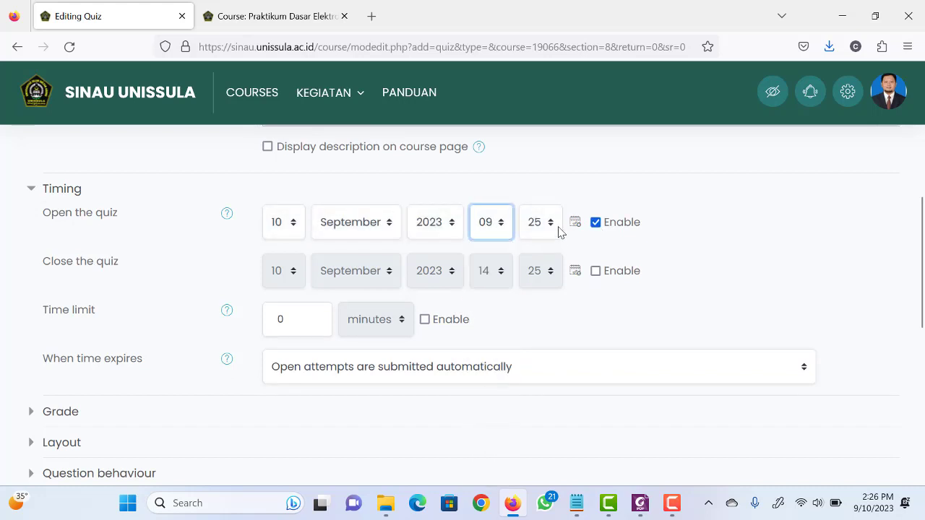
{"action": "left_click", "coordinate": [549, 228]}
{"action": "scroll", "coordinate": [541, 393], "scroll_direction": "down", "scroll_amount": 5}
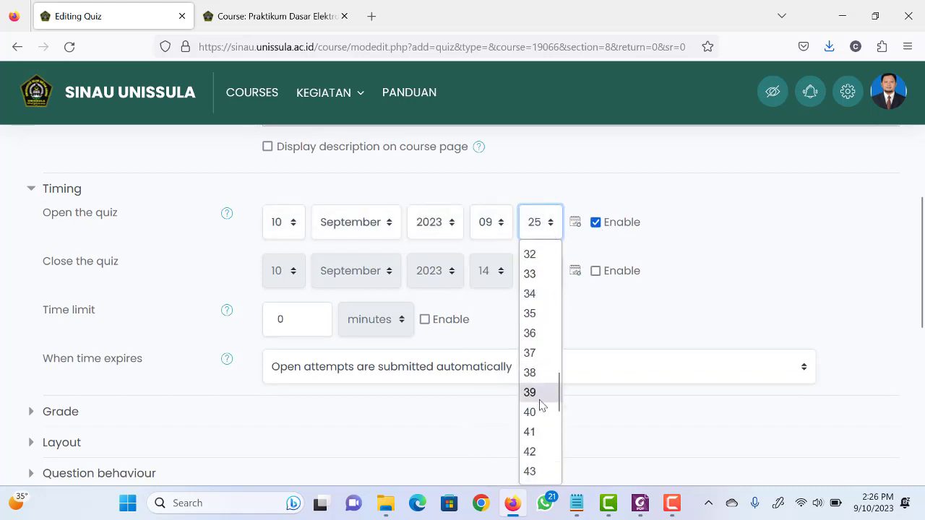
{"action": "scroll", "coordinate": [541, 433], "scroll_direction": "down", "scroll_amount": 2}
{"action": "scroll", "coordinate": [540, 434], "scroll_direction": "up", "scroll_amount": 10}
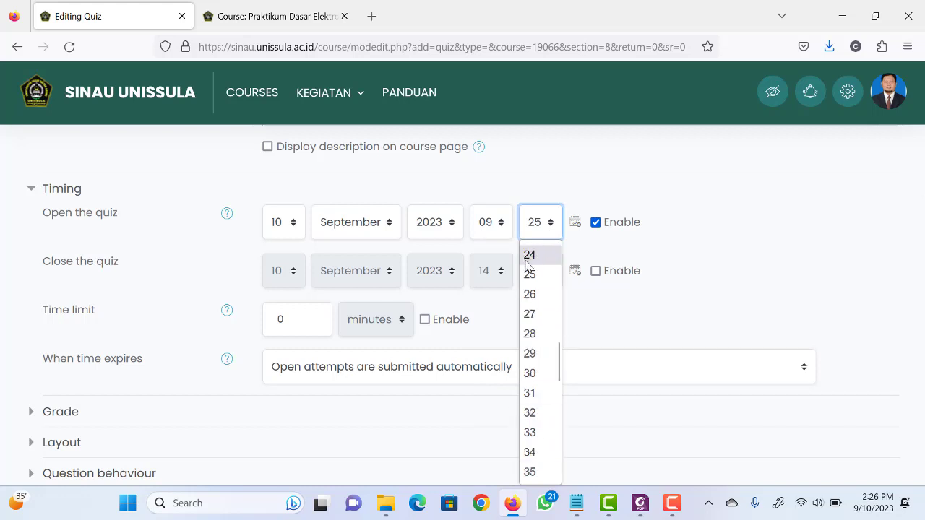
{"action": "left_click", "coordinate": [538, 253]}
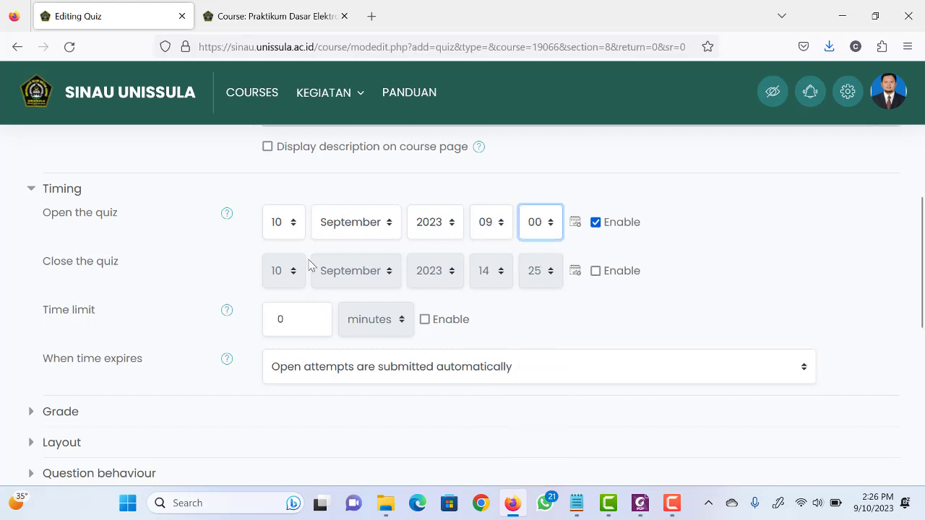
Enable the quiz's closing date and set it to 11 September 2023 at 09:00.
{"action": "left_click", "coordinate": [596, 272]}
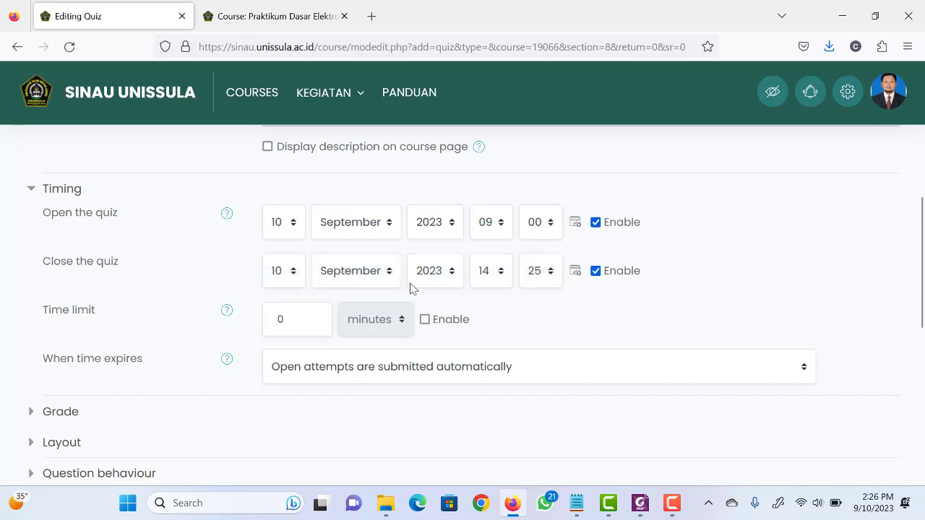
{"action": "left_click", "coordinate": [287, 275]}
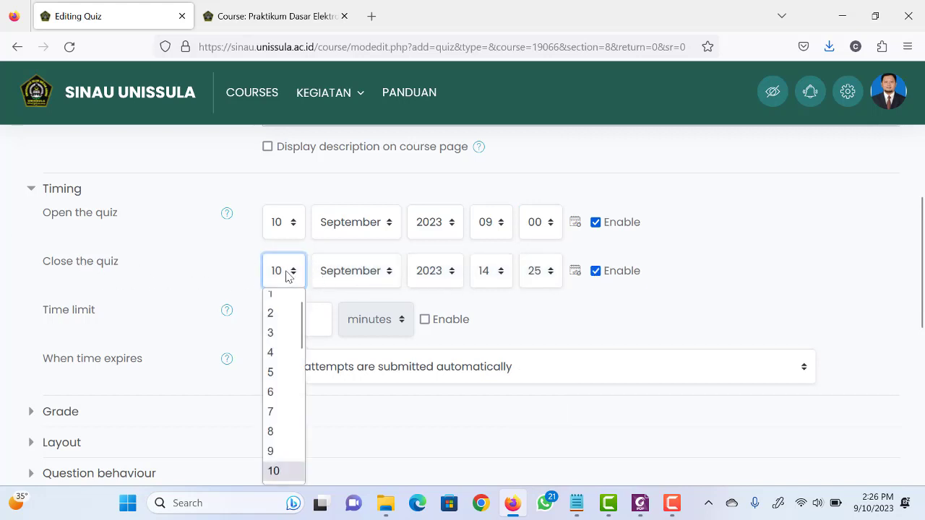
{"action": "scroll", "coordinate": [292, 456], "scroll_direction": "down", "scroll_amount": 2}
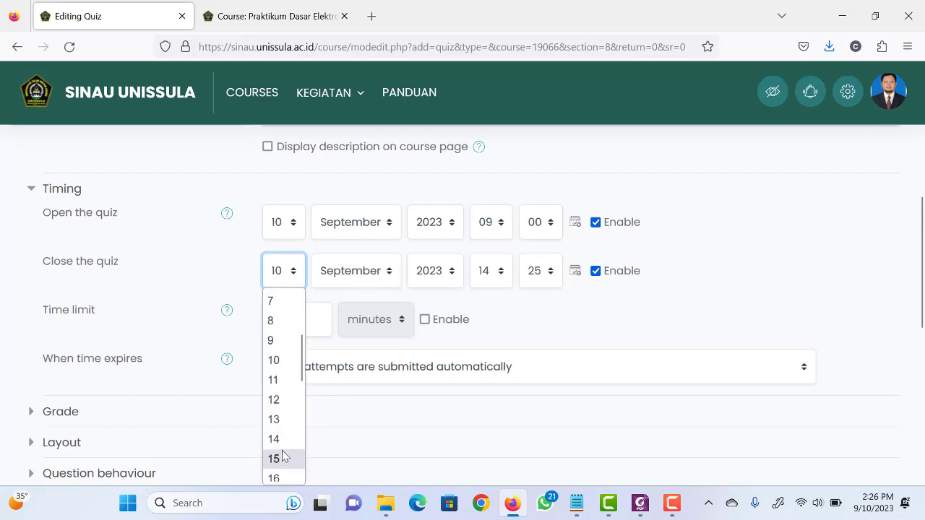
{"action": "left_click", "coordinate": [280, 384]}
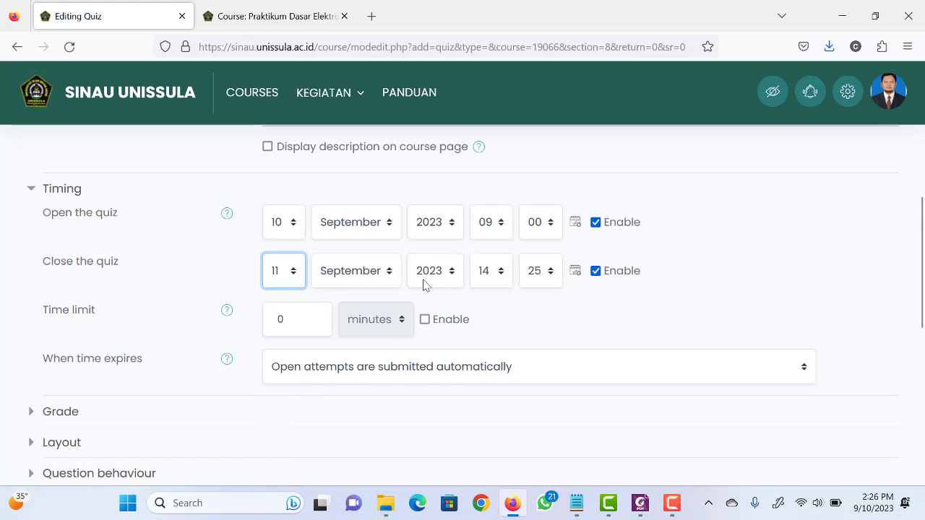
{"action": "left_click", "coordinate": [498, 281]}
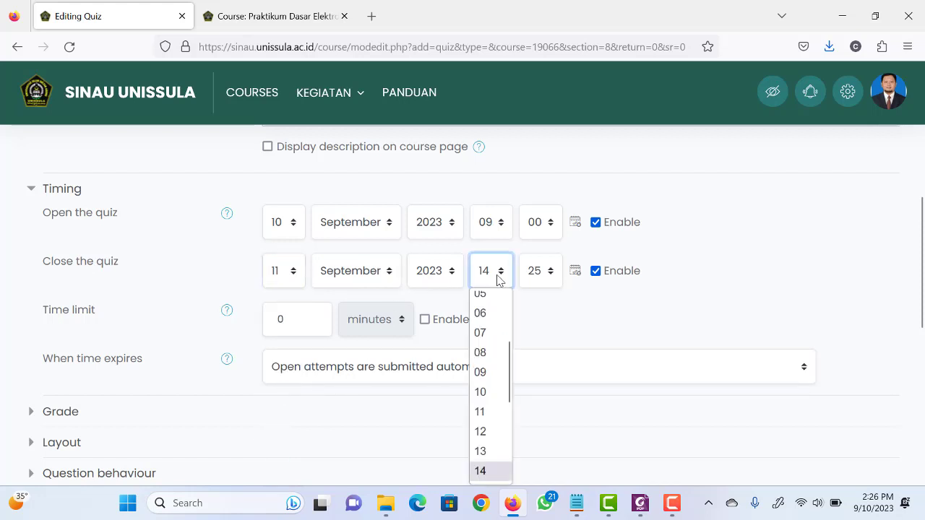
{"action": "left_click", "coordinate": [483, 378]}
{"action": "left_click", "coordinate": [537, 282]}
{"action": "scroll", "coordinate": [537, 318], "scroll_direction": "up", "scroll_amount": 5}
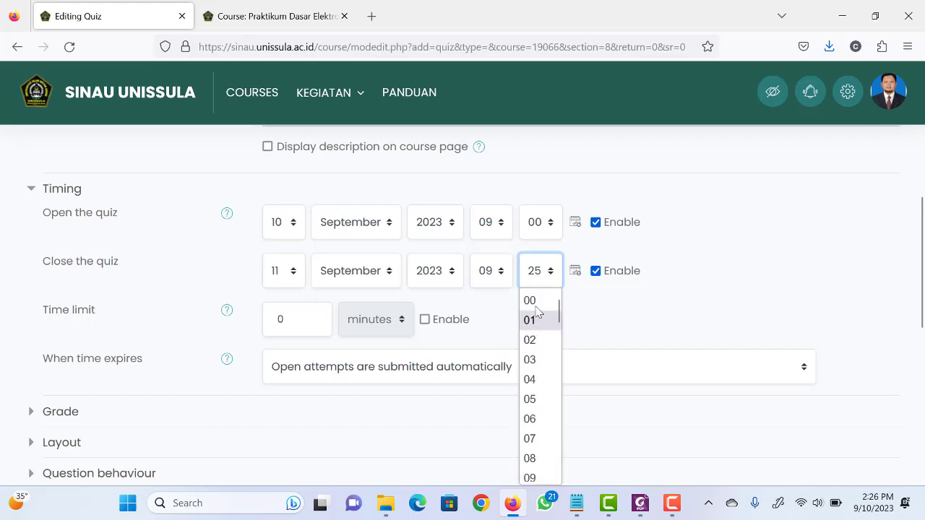
{"action": "key", "text": "Escape"}
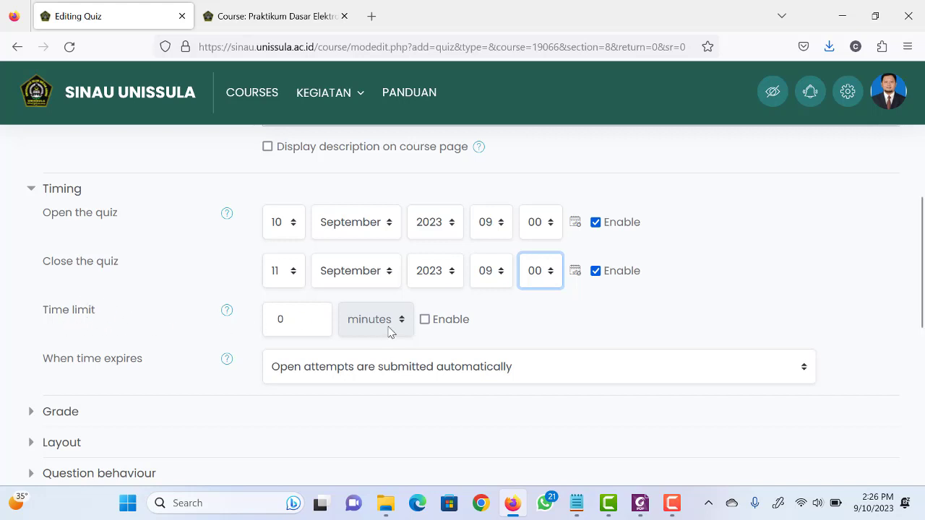
Enable the quiz's time limit and set it to 30 minutes.
{"action": "left_click", "coordinate": [424, 320]}
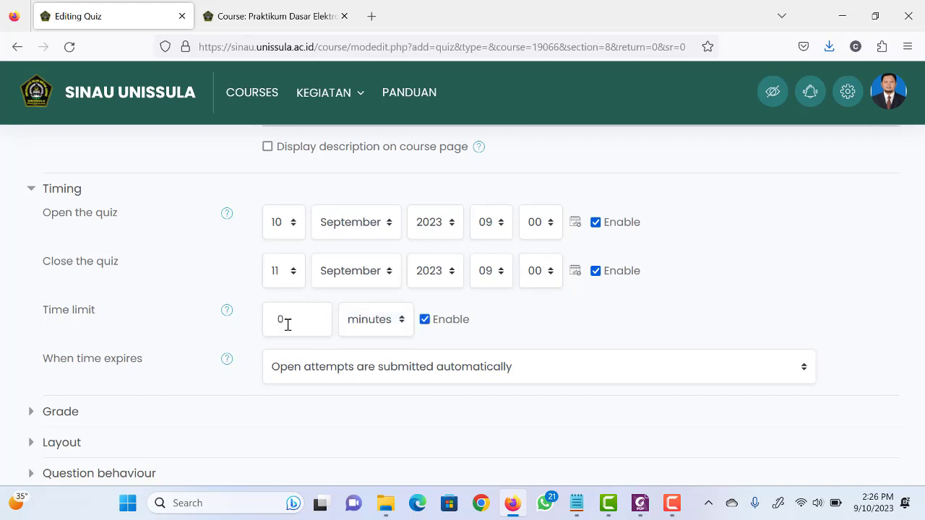
{"action": "left_click_drag", "start_coordinate": [287, 325], "coordinate": [266, 320]}
{"action": "type", "text": "30"}
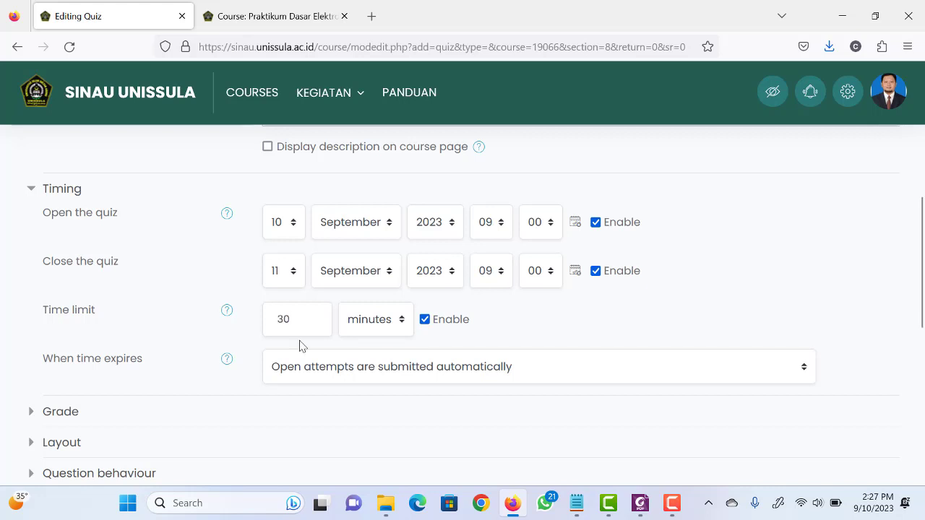
{"action": "left_click", "coordinate": [383, 323]}
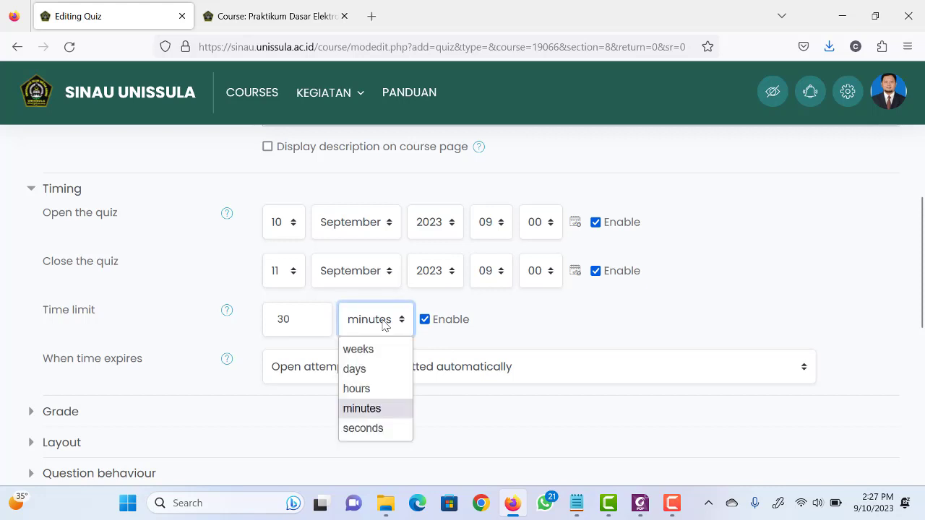
{"action": "left_click", "coordinate": [510, 309]}
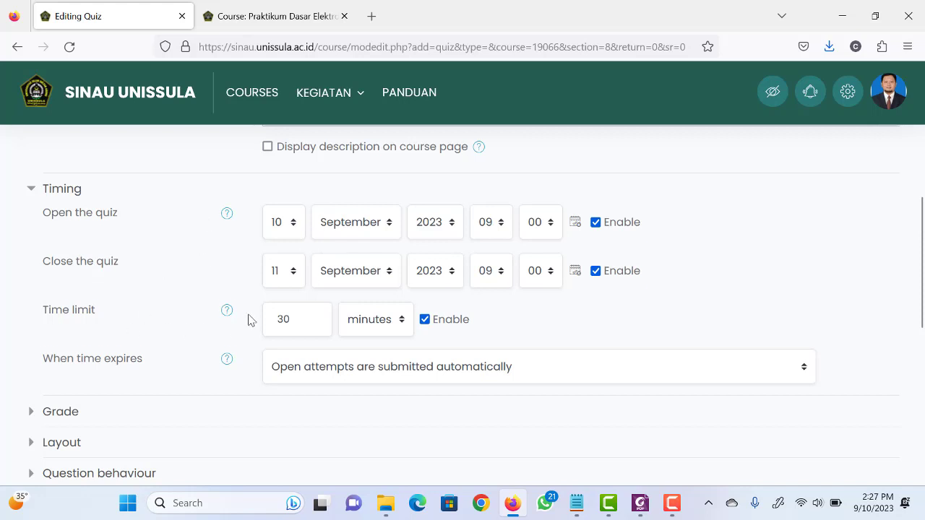
Review the options for when time expires and choose "Open attempts are submitted automatically".
{"action": "scroll", "coordinate": [250, 320], "scroll_direction": "down", "scroll_amount": 2}
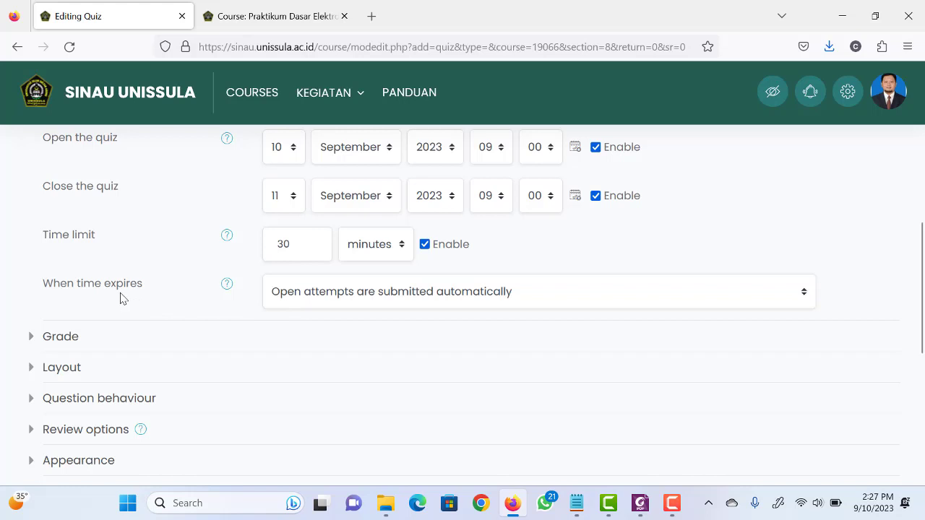
{"action": "left_click", "coordinate": [312, 296]}
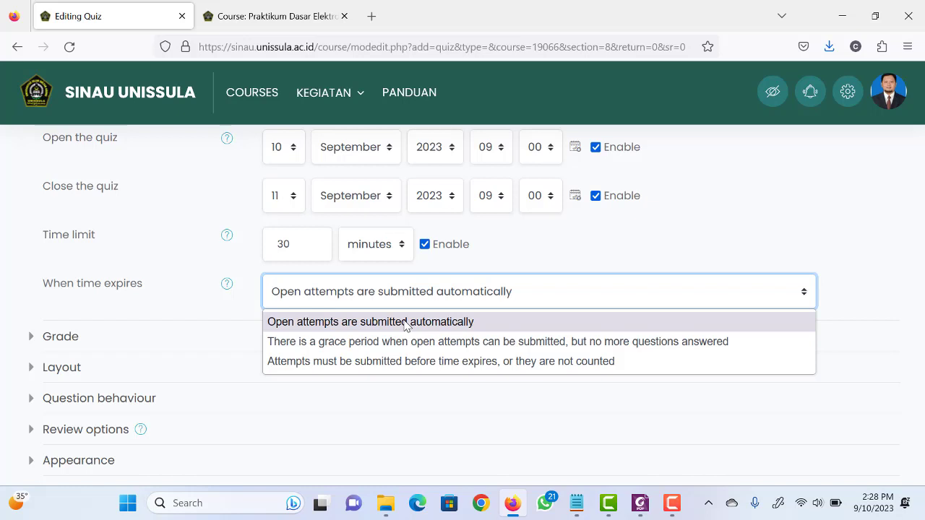
{"action": "left_click", "coordinate": [405, 326]}
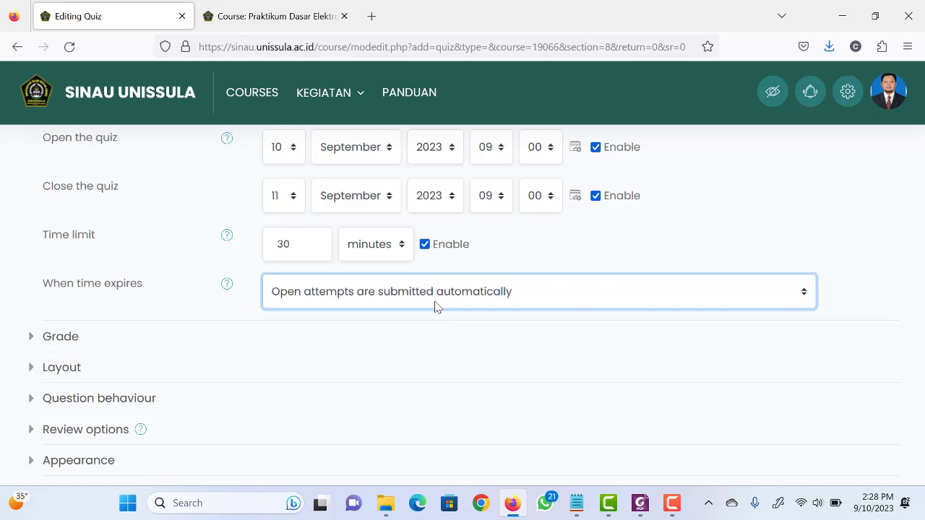
{"action": "left_click", "coordinate": [436, 305]}
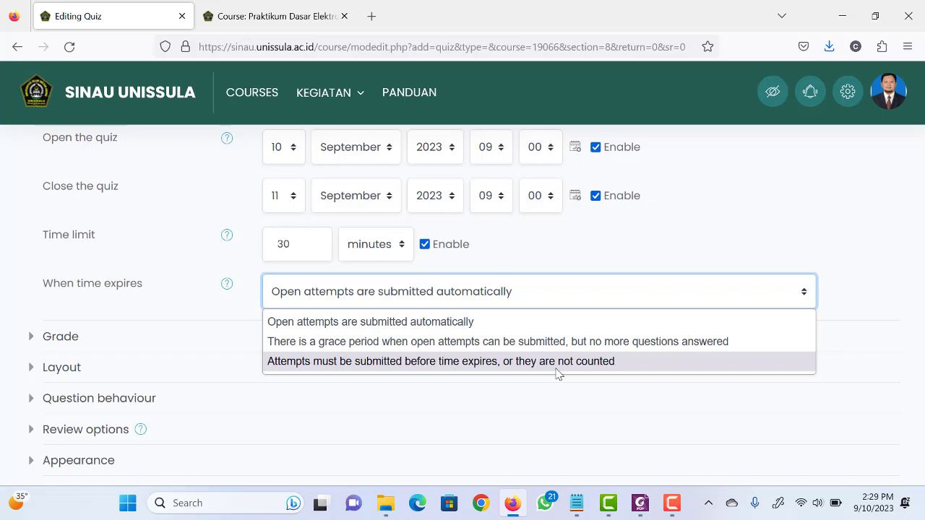
{"action": "left_click", "coordinate": [512, 325]}
Limit the attempts allowed to 1 in the quiz's Grade settings.
{"action": "scroll", "coordinate": [171, 277], "scroll_direction": "down", "scroll_amount": 2}
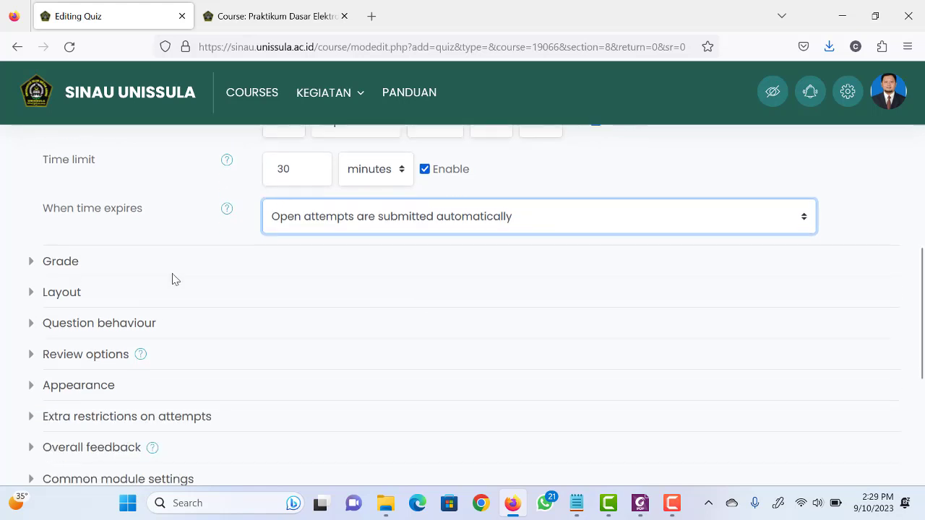
{"action": "left_click", "coordinate": [45, 266]}
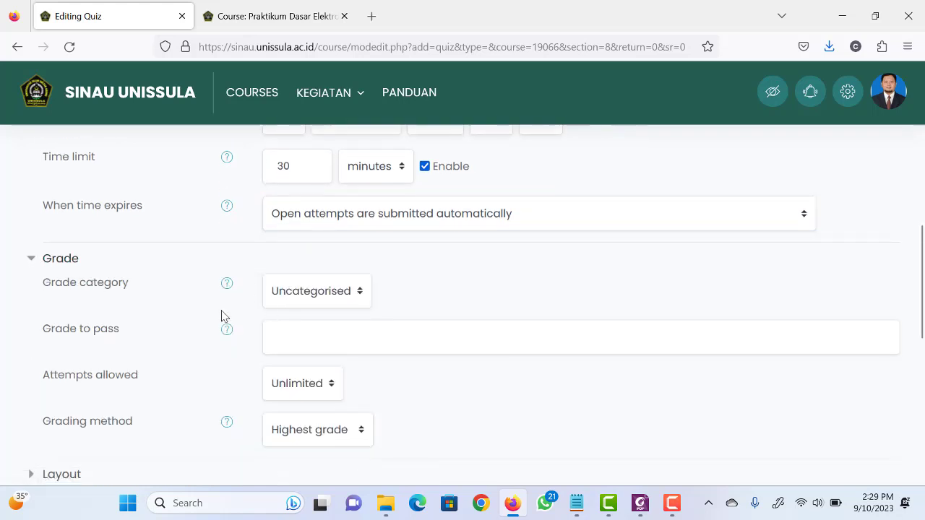
{"action": "scroll", "coordinate": [270, 336], "scroll_direction": "down", "scroll_amount": 2}
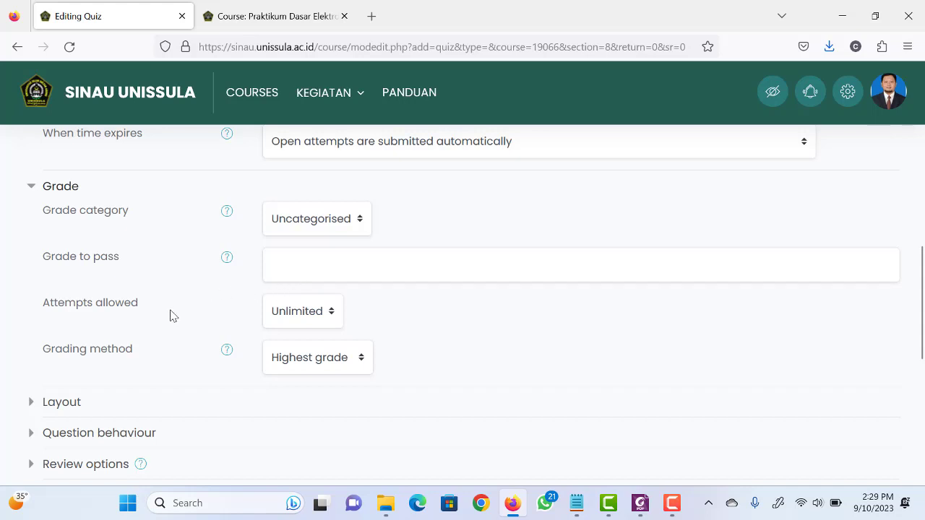
{"action": "scroll", "coordinate": [170, 316], "scroll_direction": "down", "scroll_amount": 2}
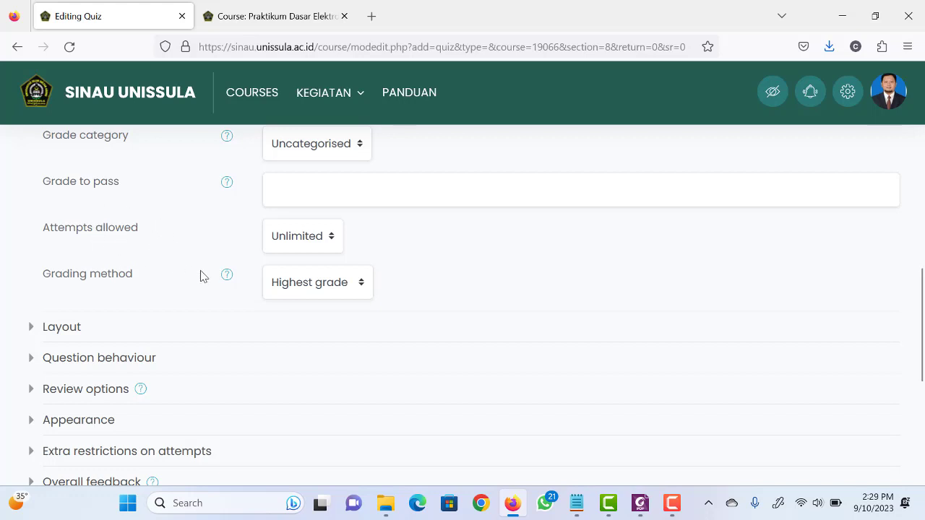
{"action": "left_click", "coordinate": [325, 240]}
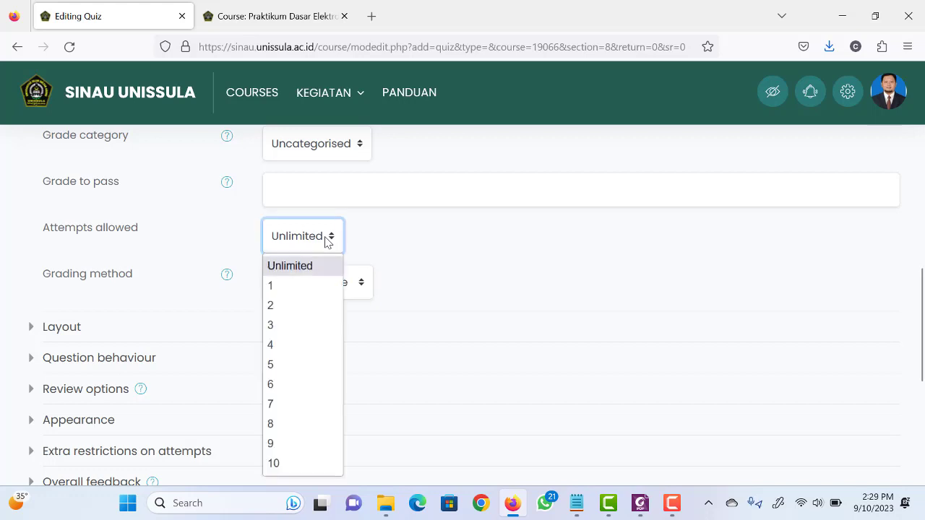
{"action": "left_click", "coordinate": [282, 296]}
Set the quiz's Layout to start a new page for "Every question".
{"action": "scroll", "coordinate": [258, 240], "scroll_direction": "down", "scroll_amount": 2}
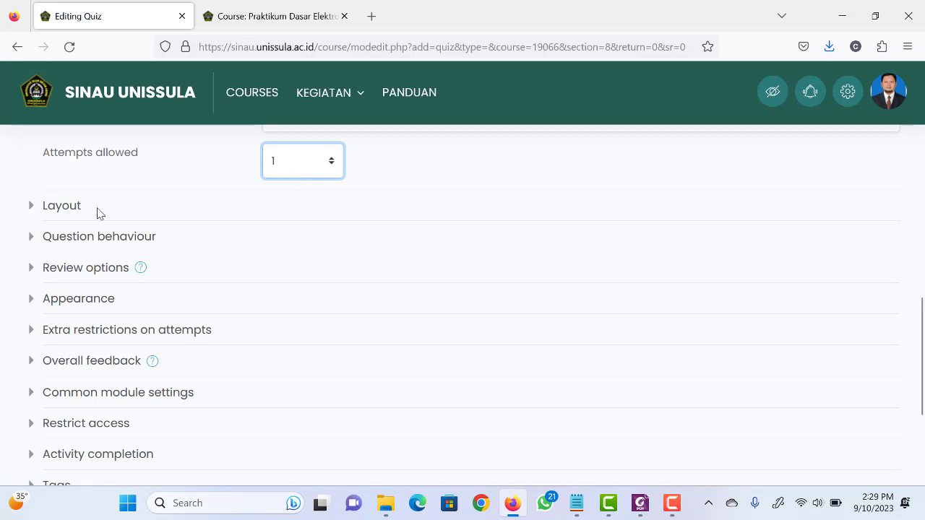
{"action": "left_click", "coordinate": [61, 208]}
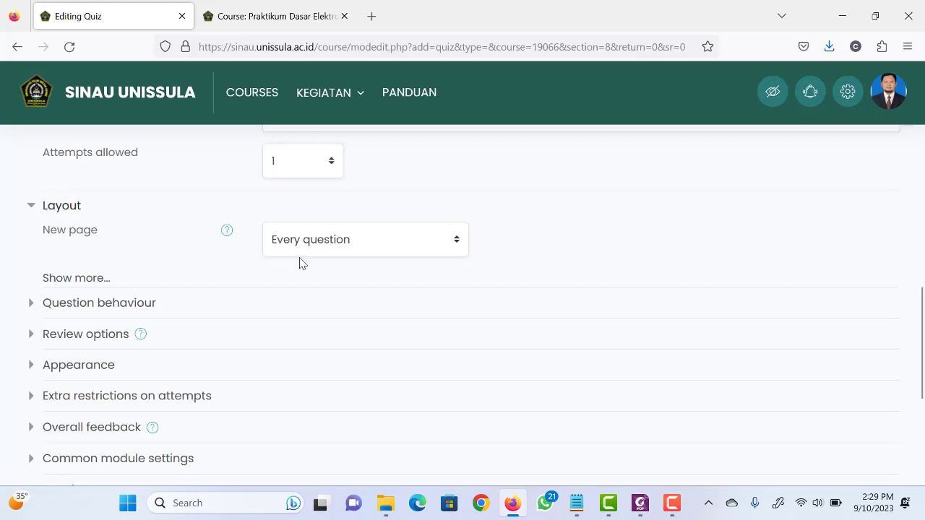
{"action": "left_click", "coordinate": [325, 246]}
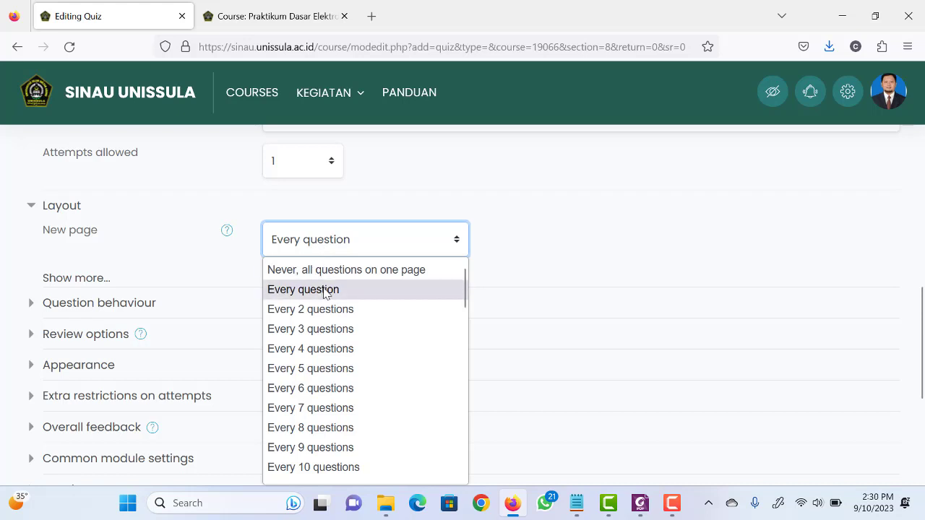
{"action": "left_click", "coordinate": [322, 291]}
{"action": "left_click", "coordinate": [321, 253]}
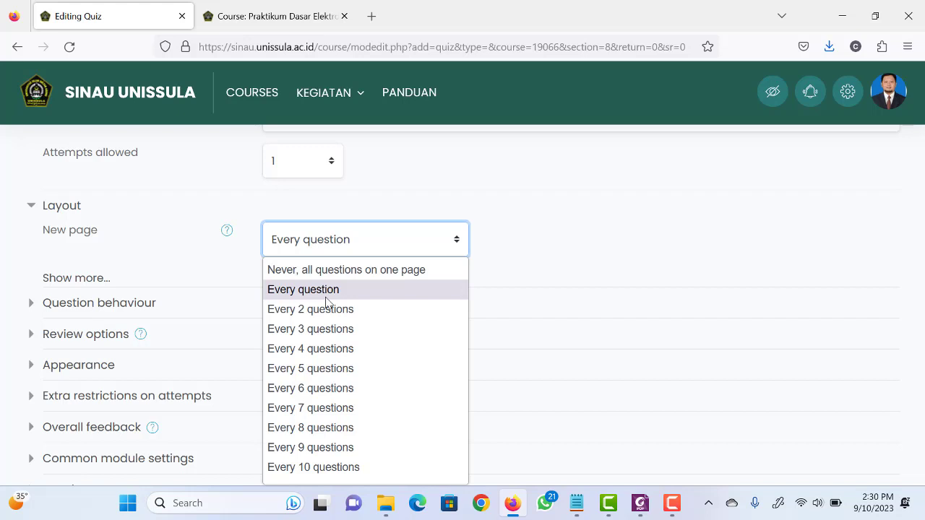
{"action": "left_click", "coordinate": [323, 243]}
{"action": "scroll", "coordinate": [311, 250], "scroll_direction": "down", "scroll_amount": 2}
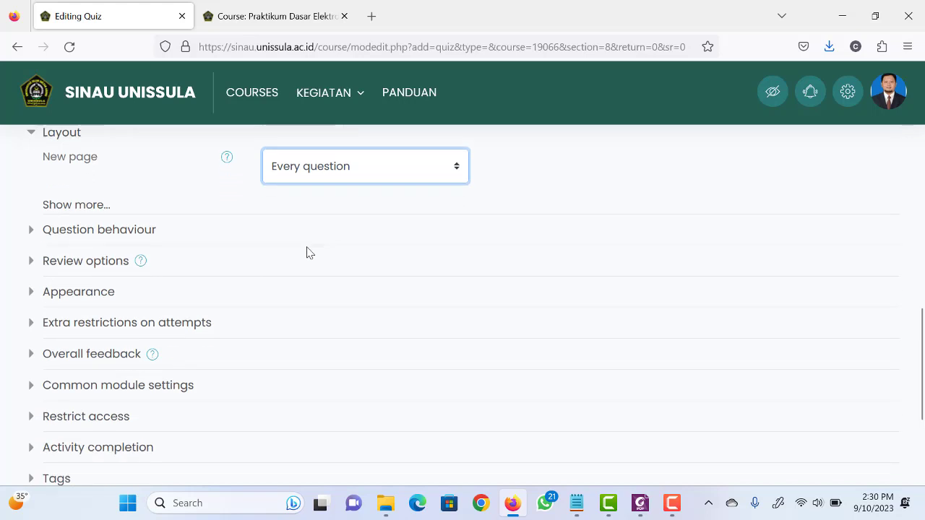
Examine the shuffle and feedback settings under Question behaviour and expand the quiz's Review options.
{"action": "left_click", "coordinate": [91, 233]}
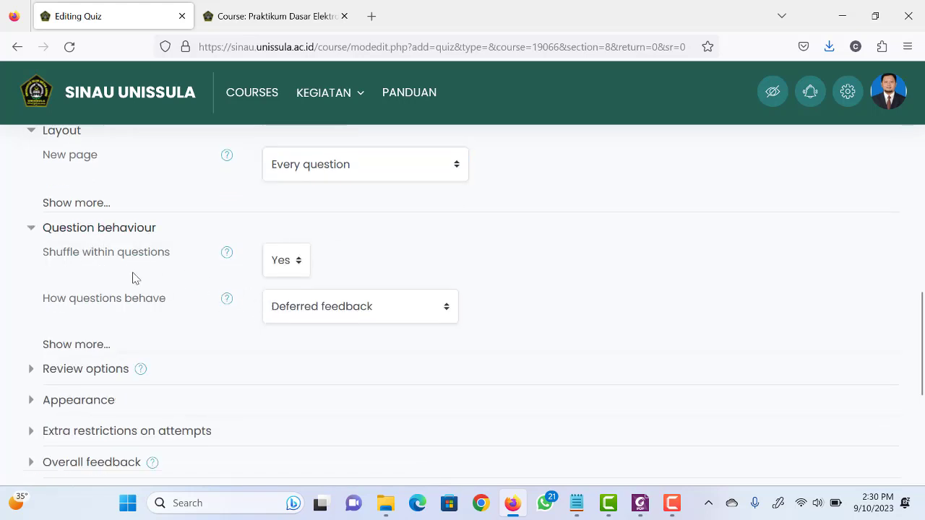
{"action": "scroll", "coordinate": [114, 202], "scroll_direction": "down", "scroll_amount": 2}
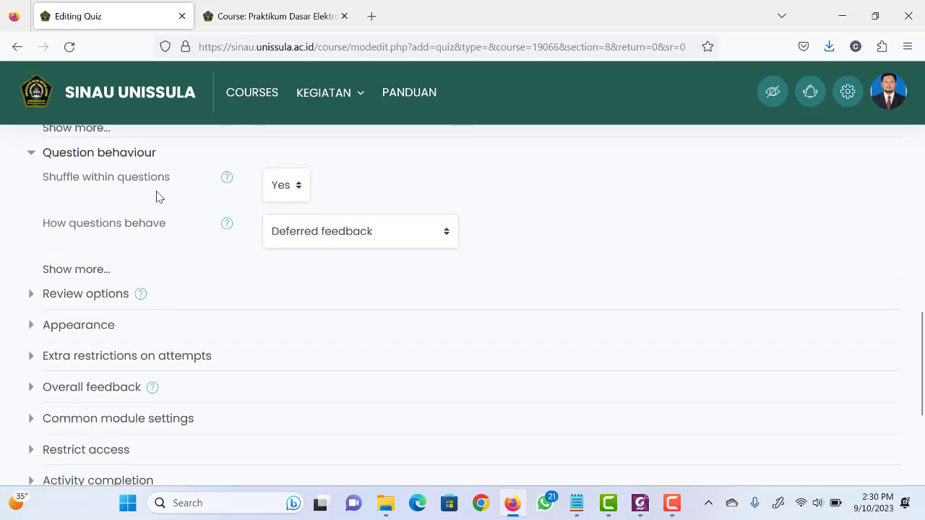
{"action": "scroll", "coordinate": [181, 260], "scroll_direction": "down", "scroll_amount": 2}
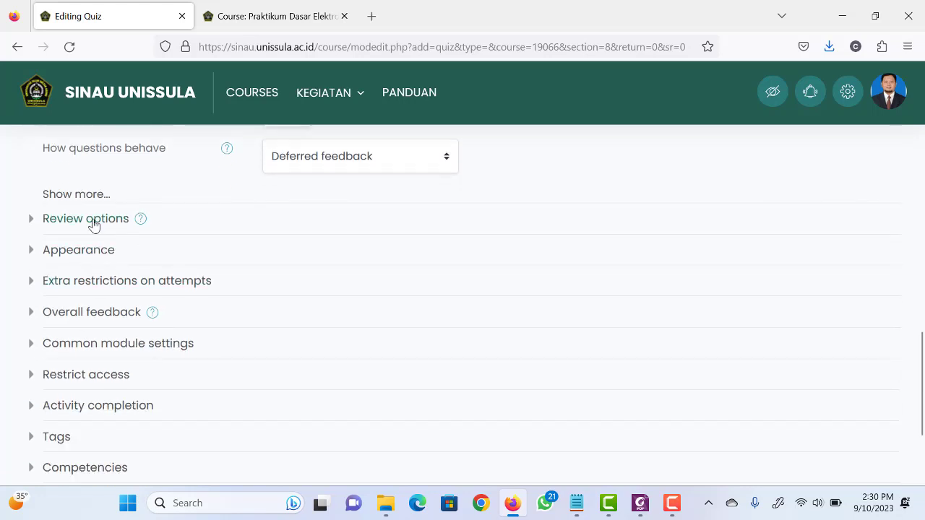
{"action": "left_click", "coordinate": [91, 220]}
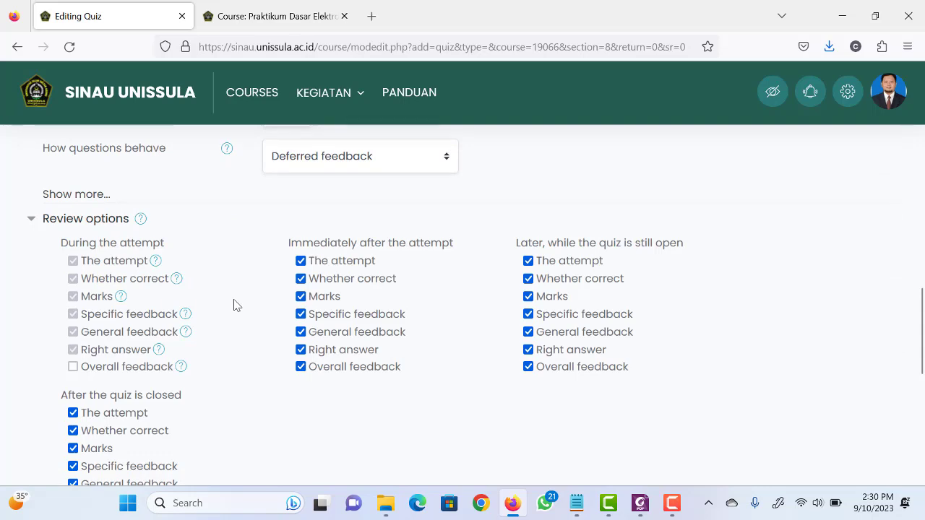